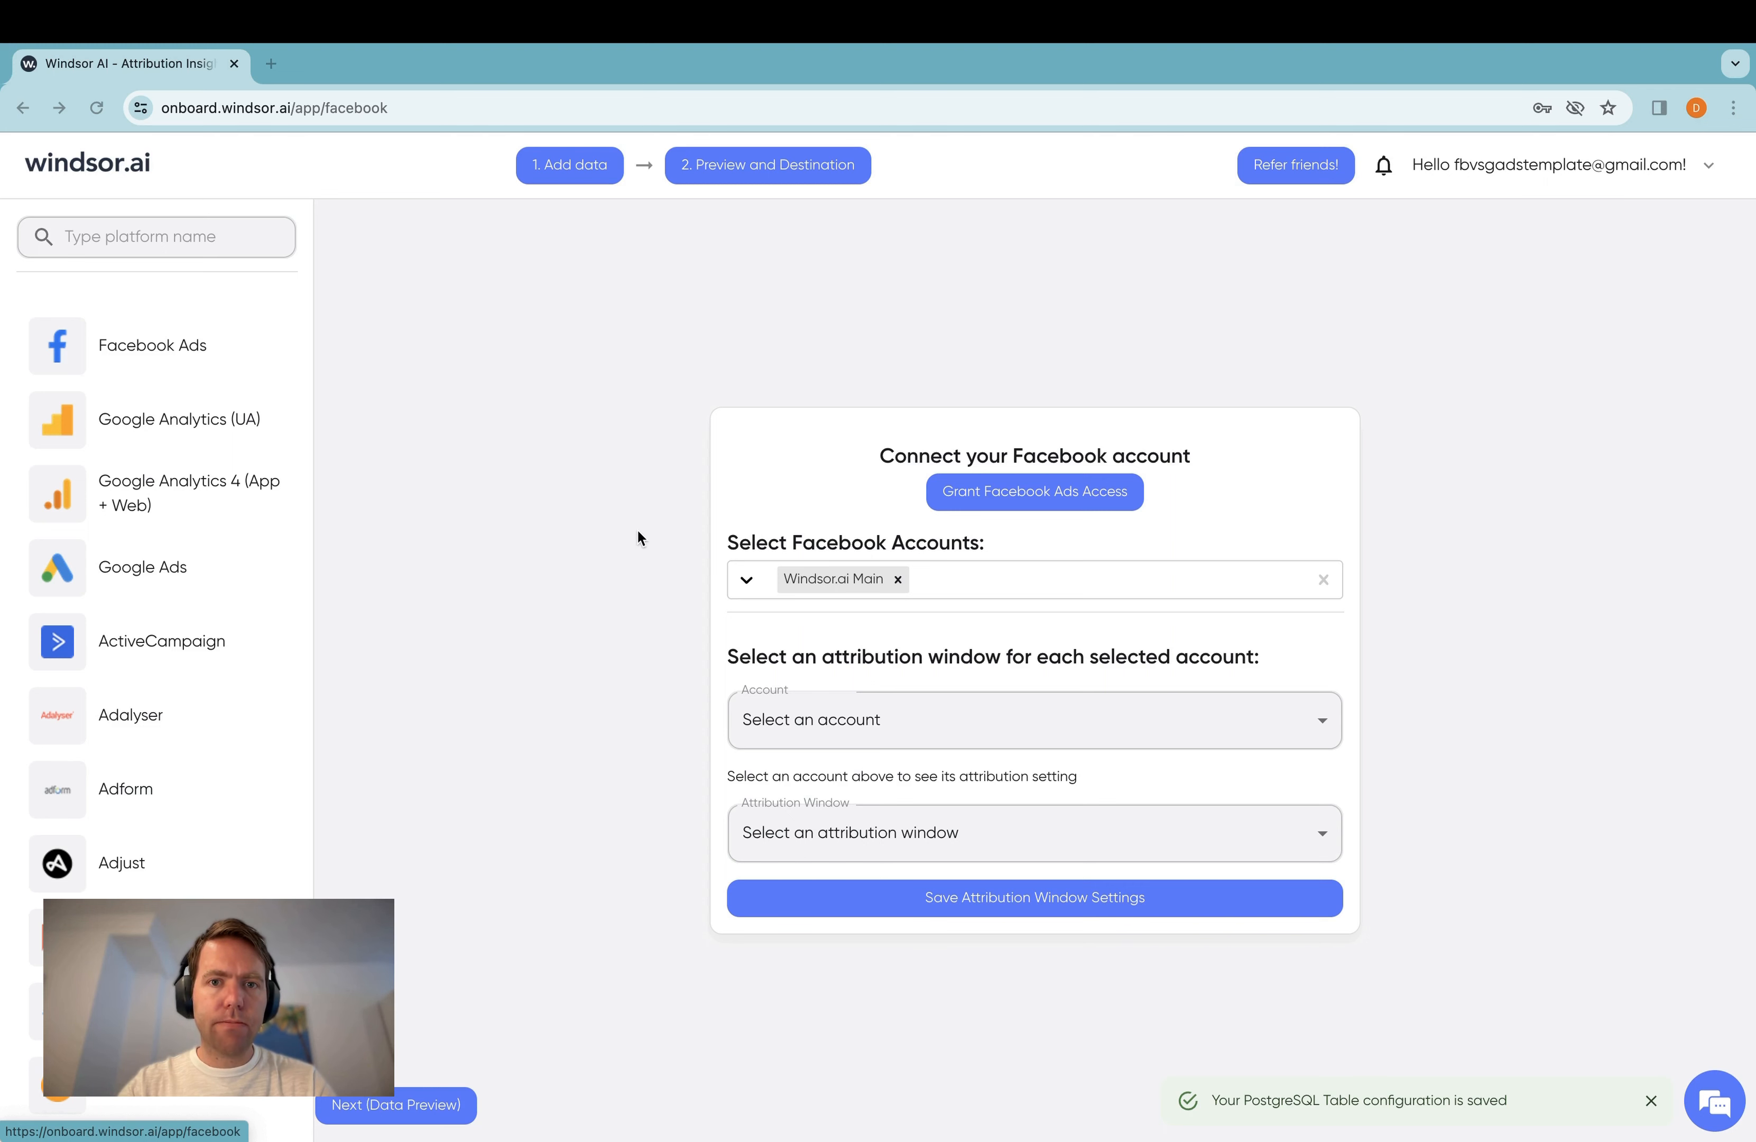
- View the Facebook Ads access authorization page, the selectable Facebook accounts and the list of available data platforms
{"action": "left_click", "coordinate": [968, 507]}
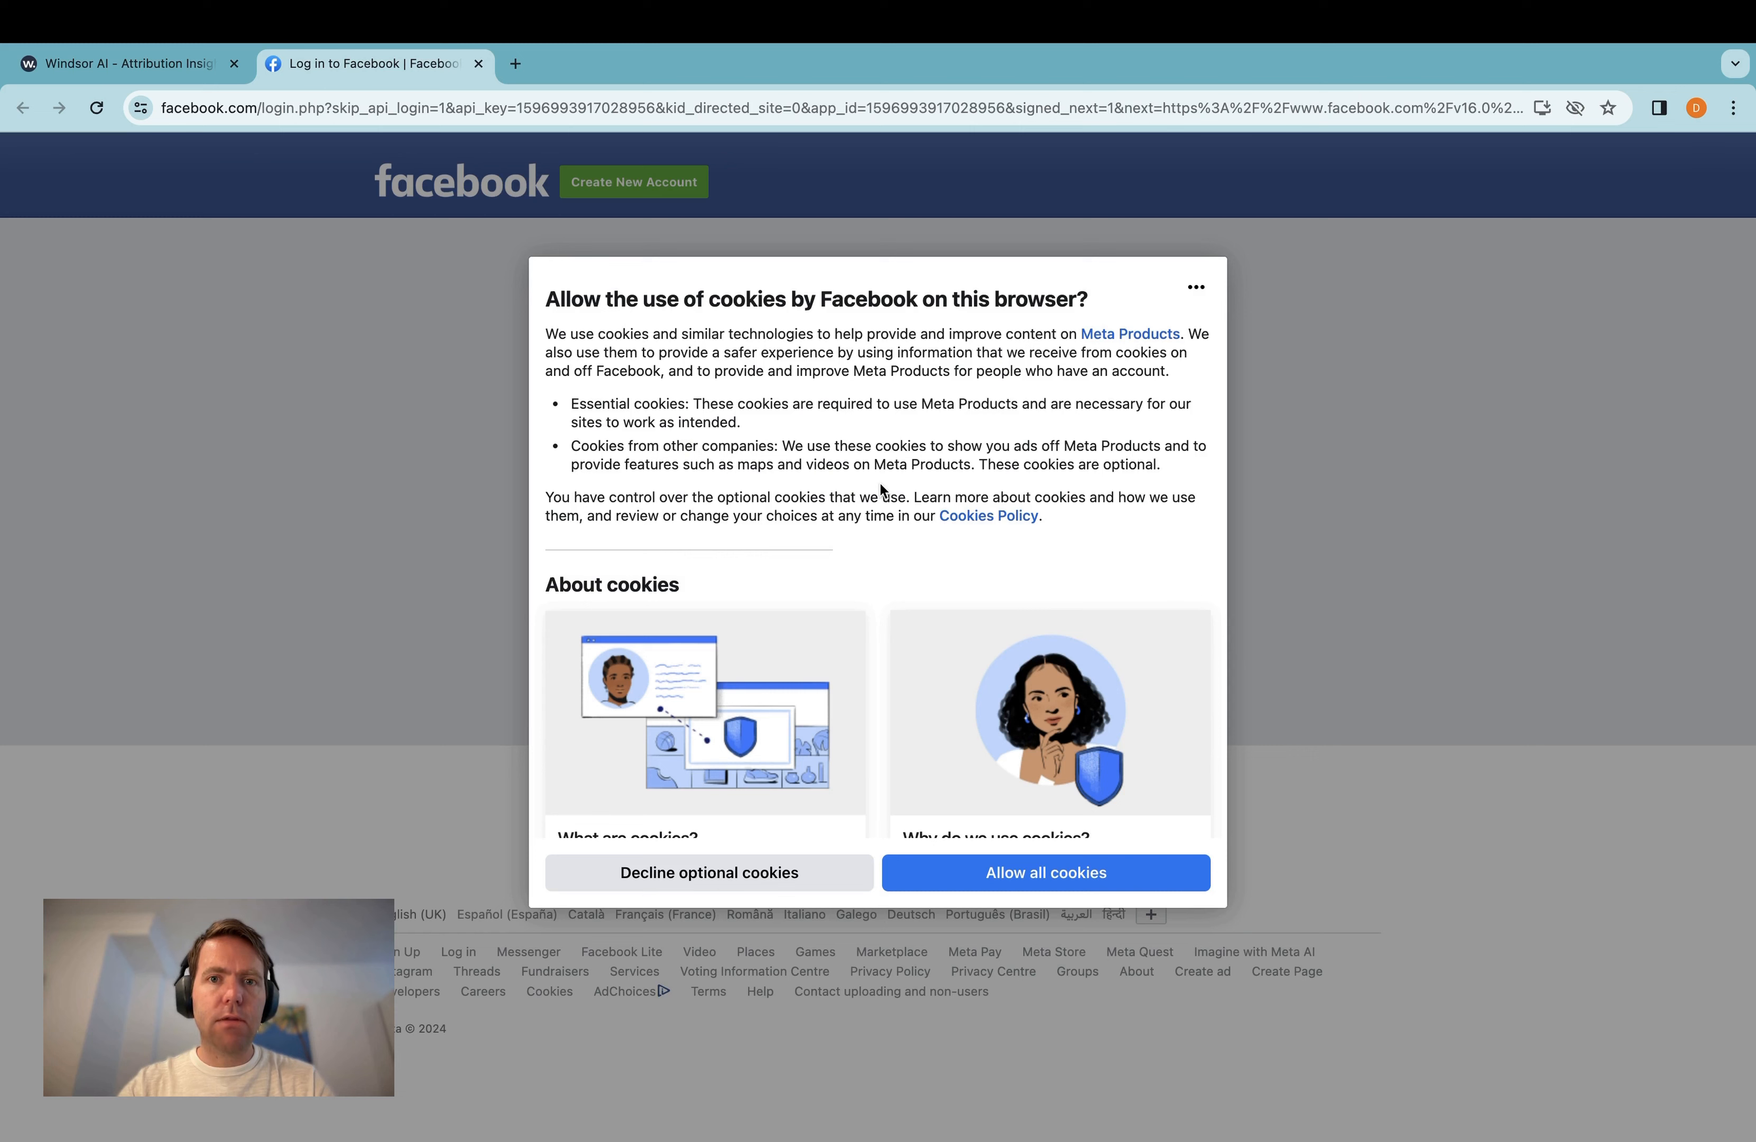
{"action": "key", "text": "super+w"}
{"action": "left_click", "coordinate": [1005, 584]}
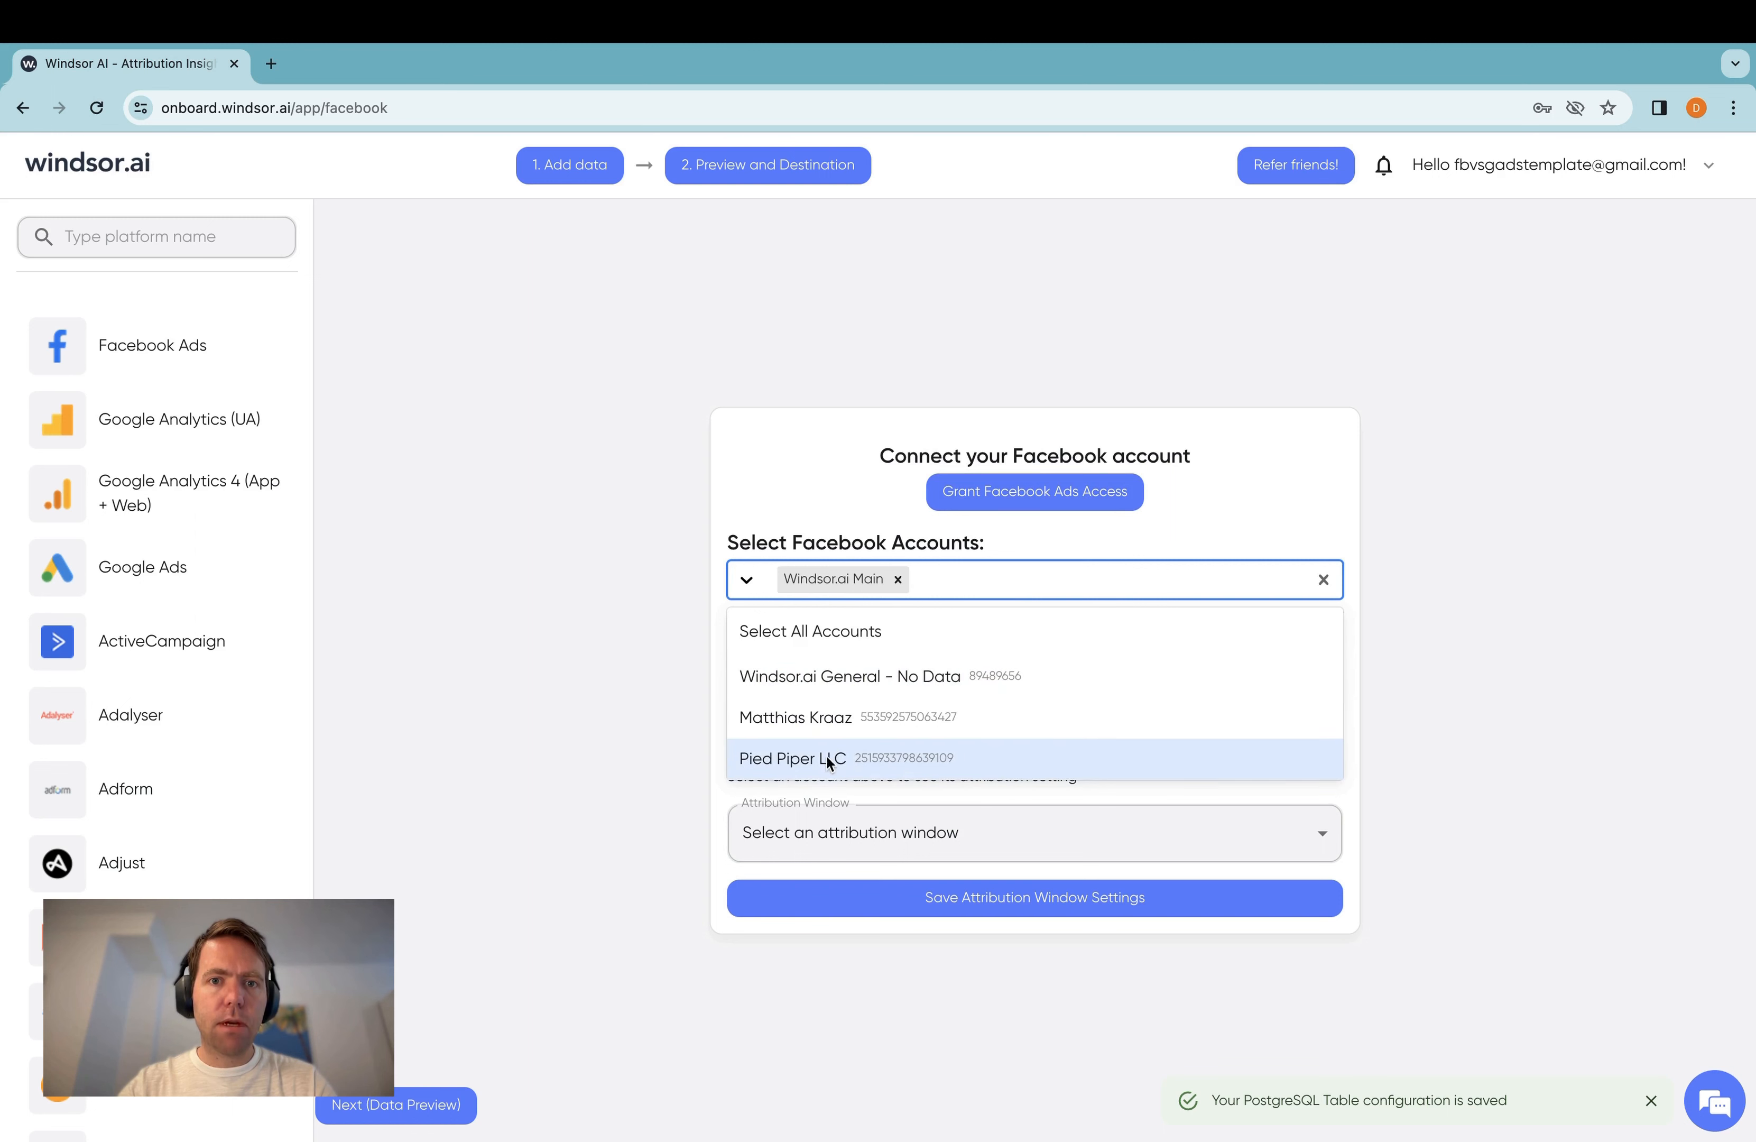
{"action": "left_click", "coordinate": [775, 488]}
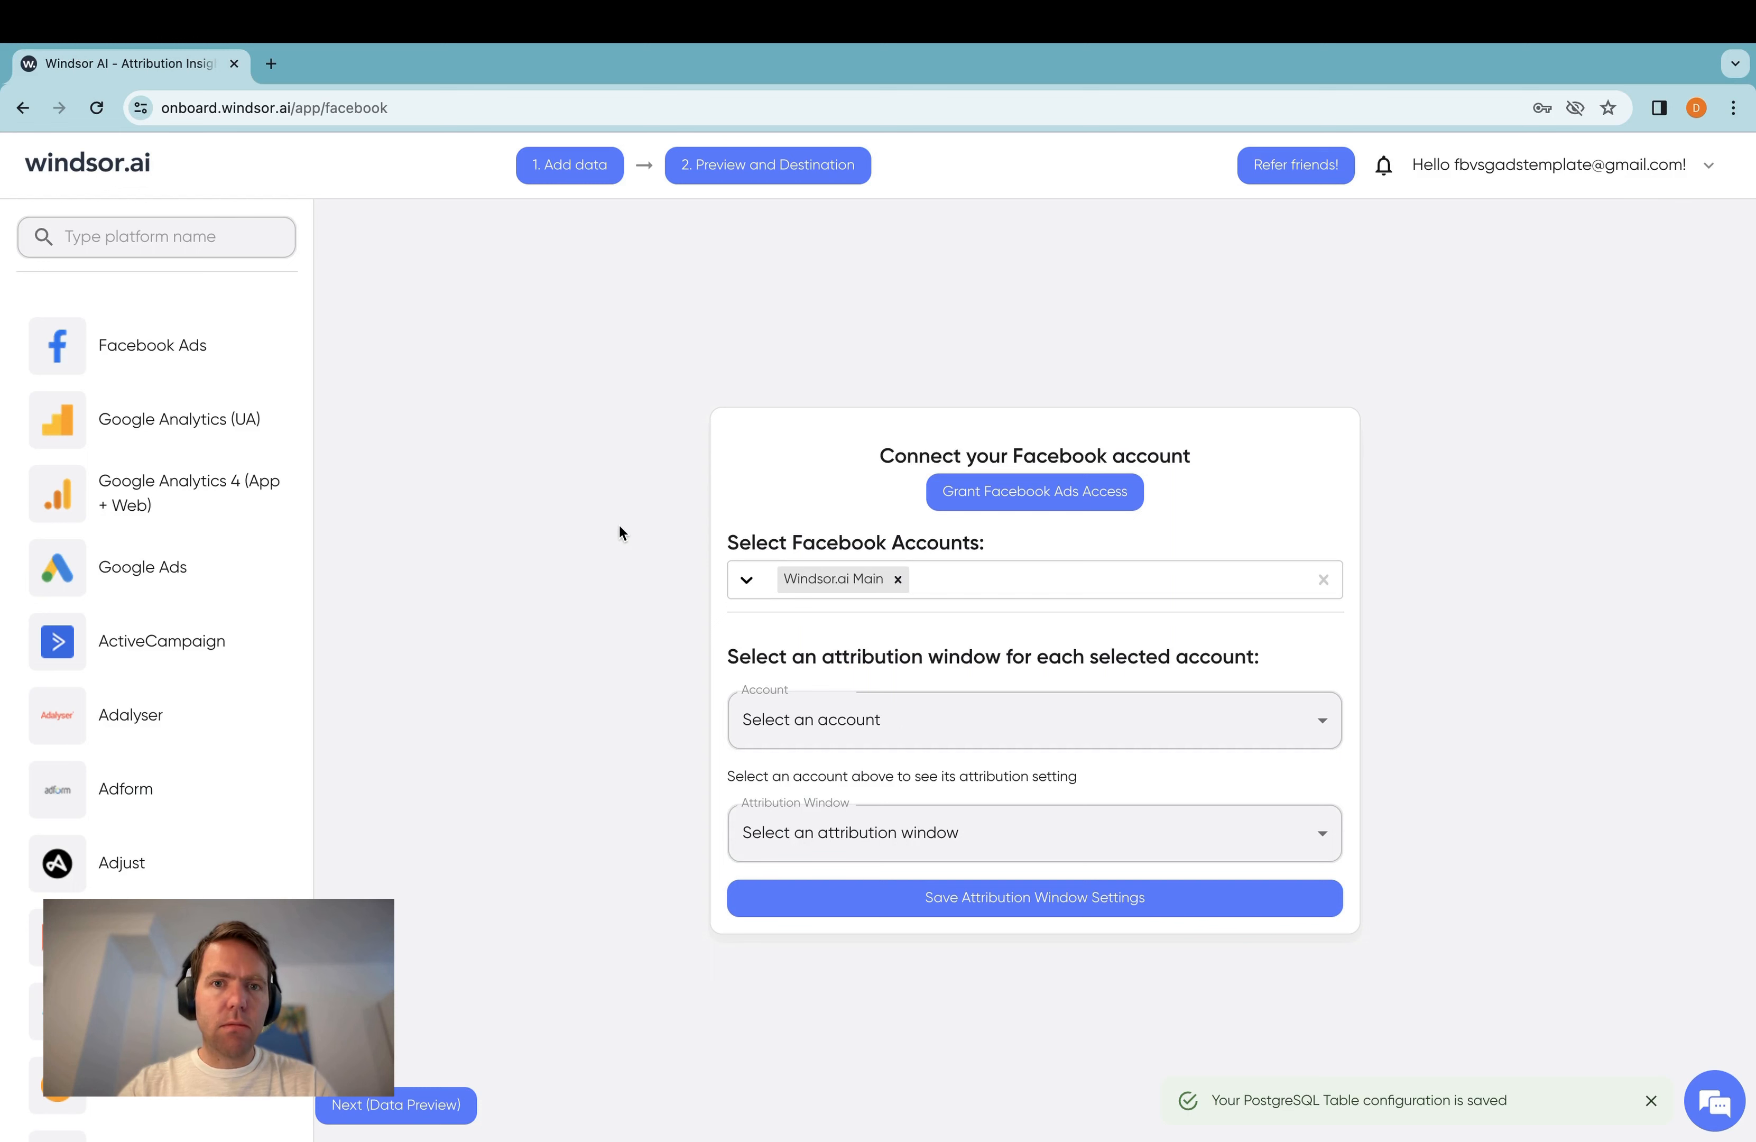
{"action": "scroll", "coordinate": [184, 772], "scroll_direction": "down", "scroll_amount": 1}
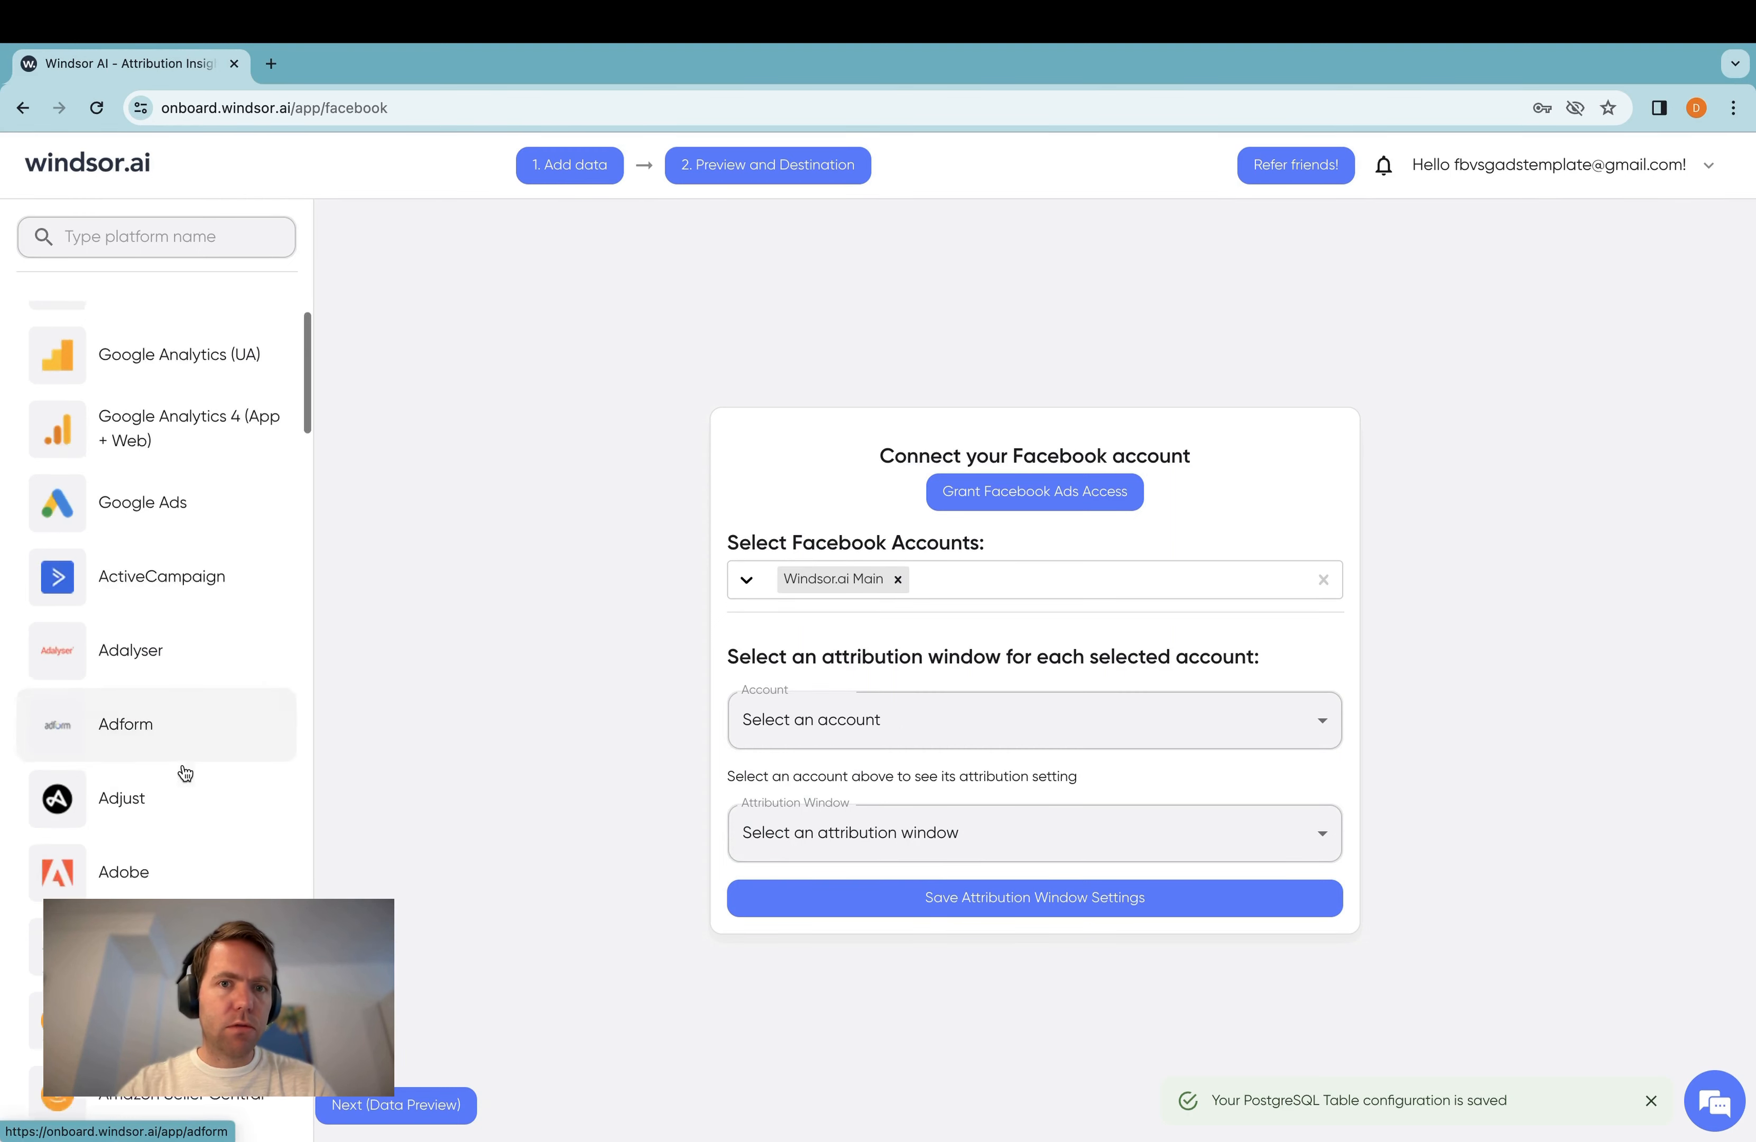
{"action": "scroll", "coordinate": [184, 773], "scroll_direction": "up", "scroll_amount": 1}
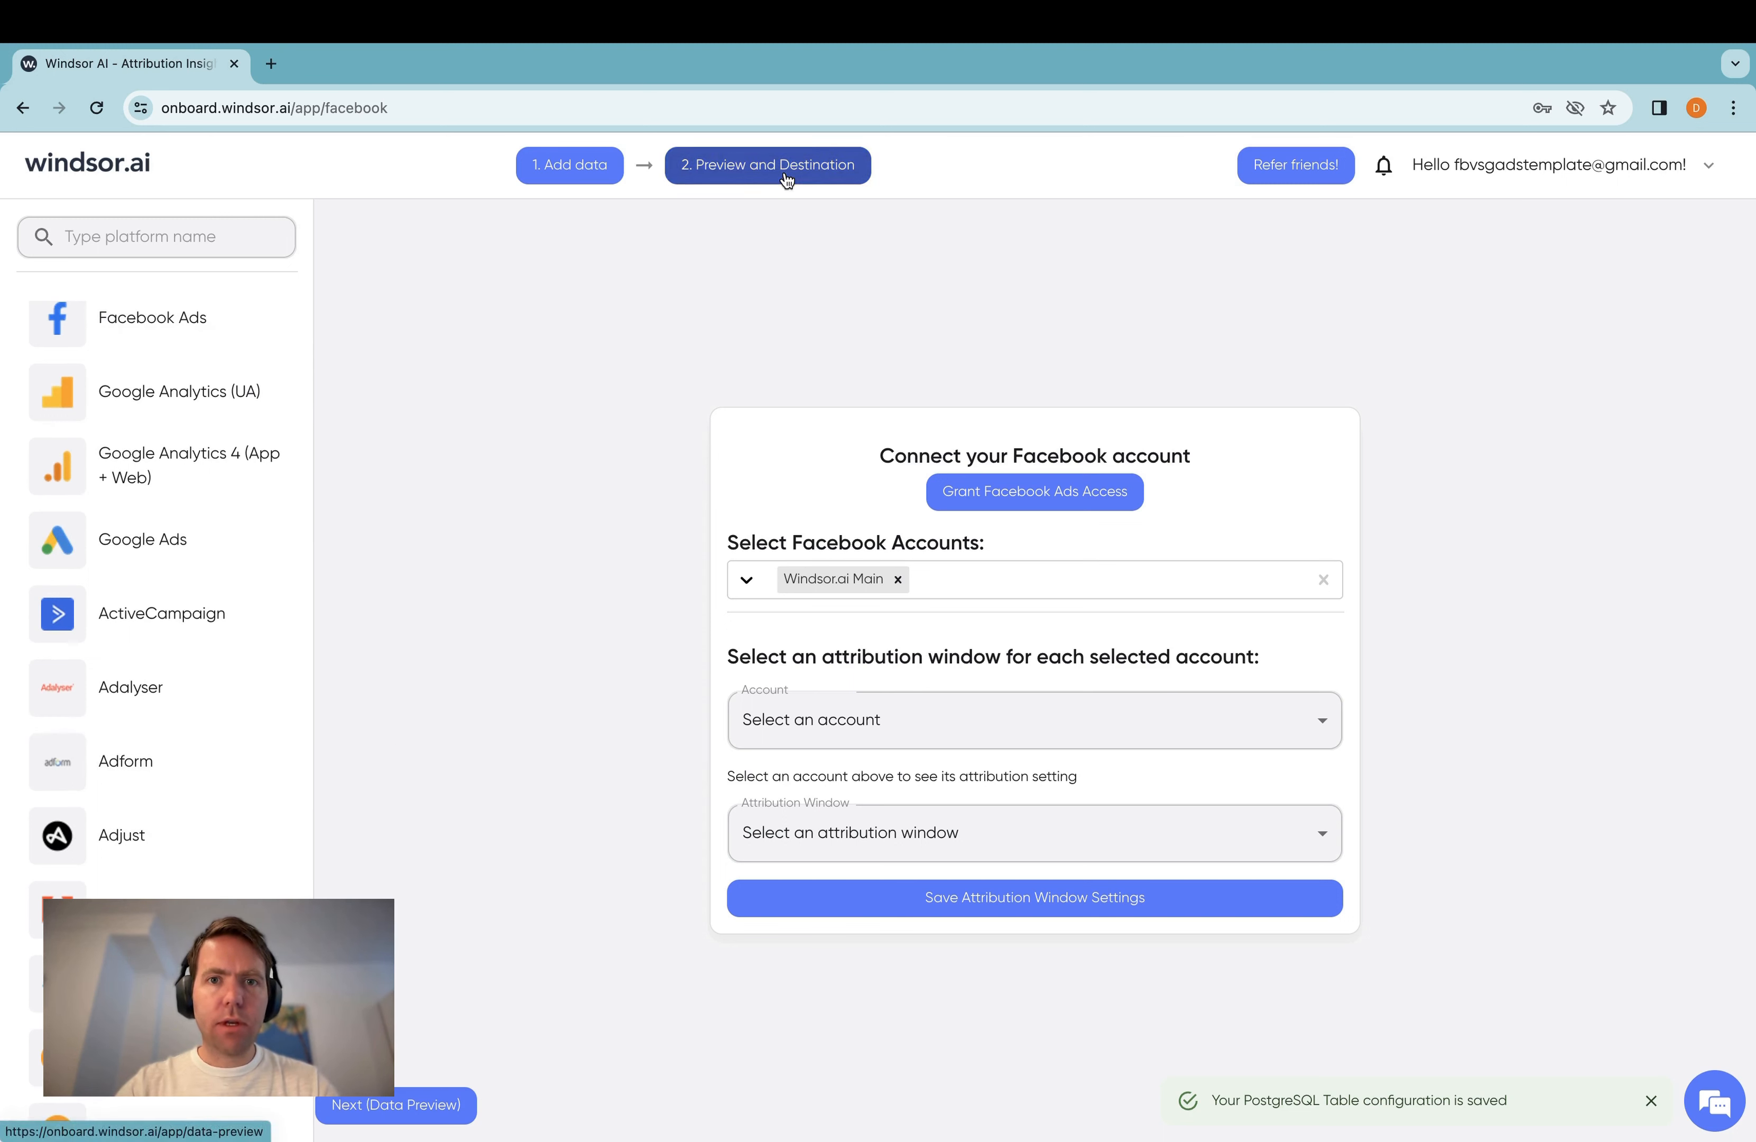
- Go to the data preview and destination stage and choose facebook as the data source
{"action": "left_click", "coordinate": [787, 181]}
{"action": "left_click", "coordinate": [1507, 379]}
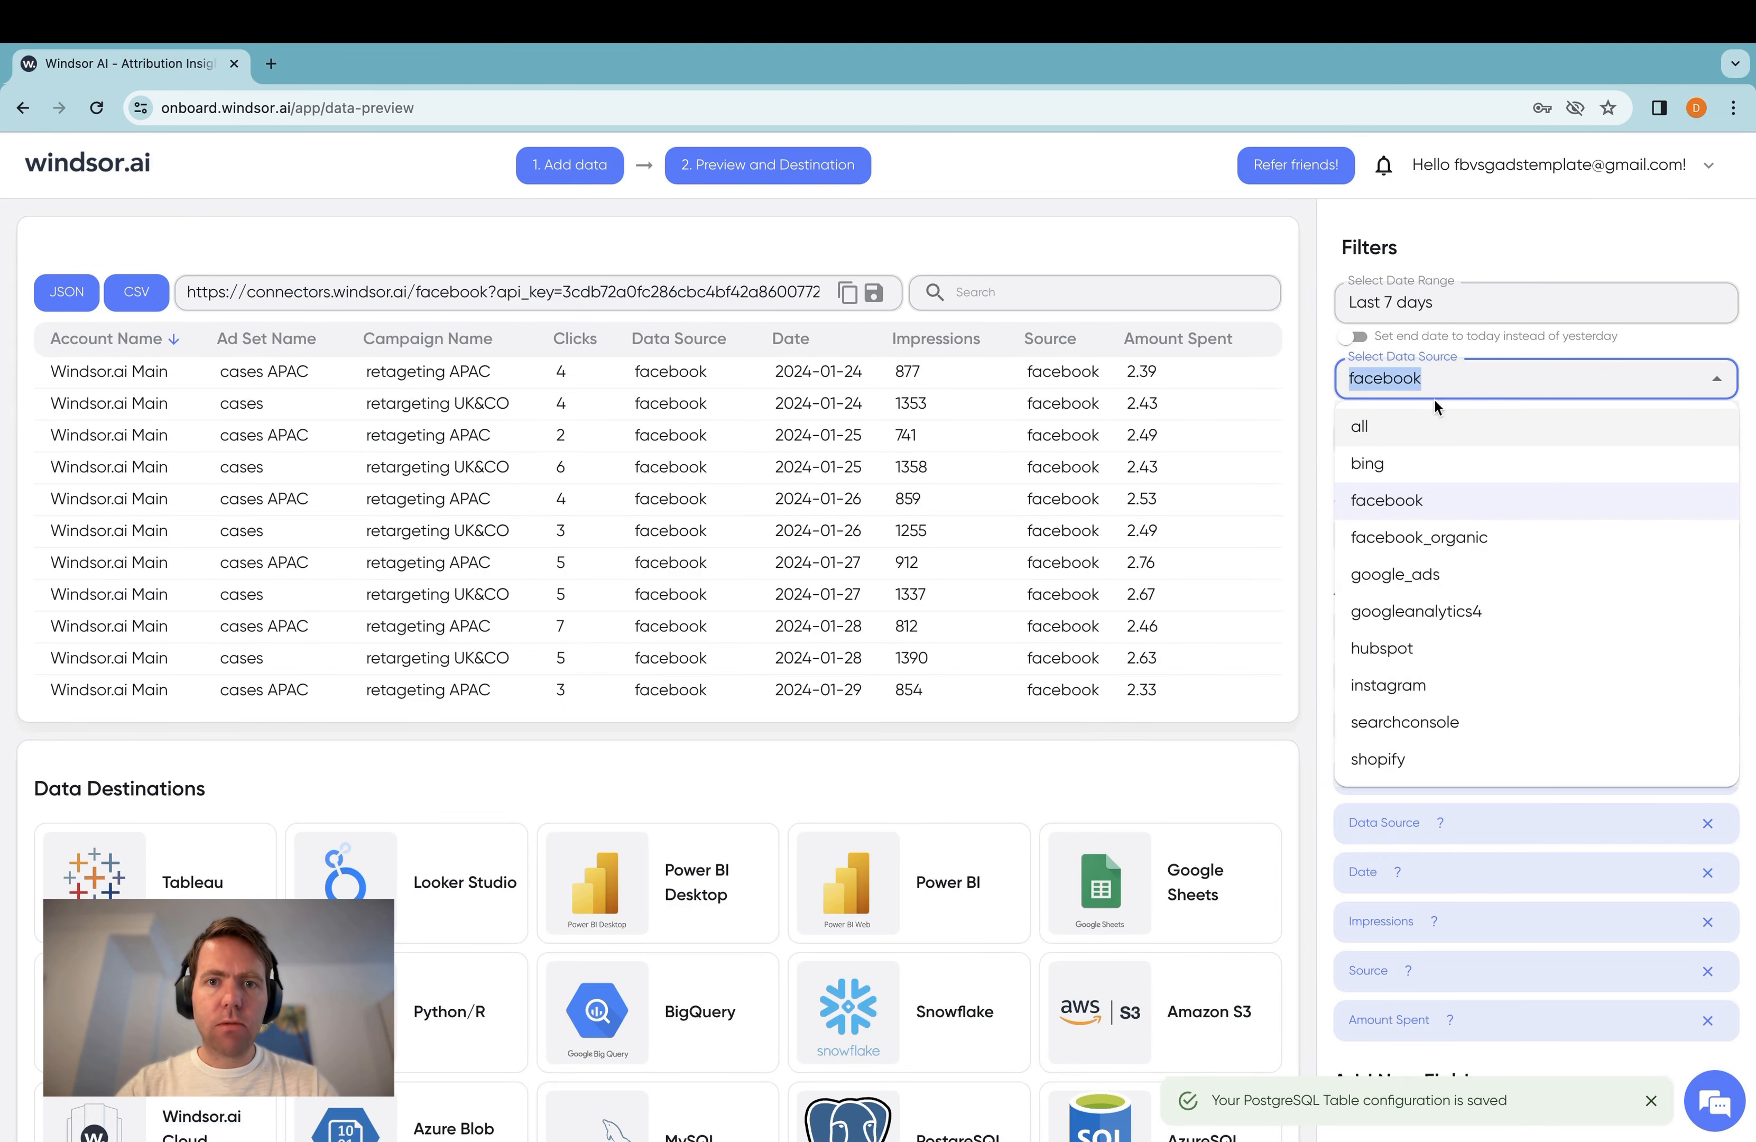
{"action": "left_click", "coordinate": [1442, 506]}
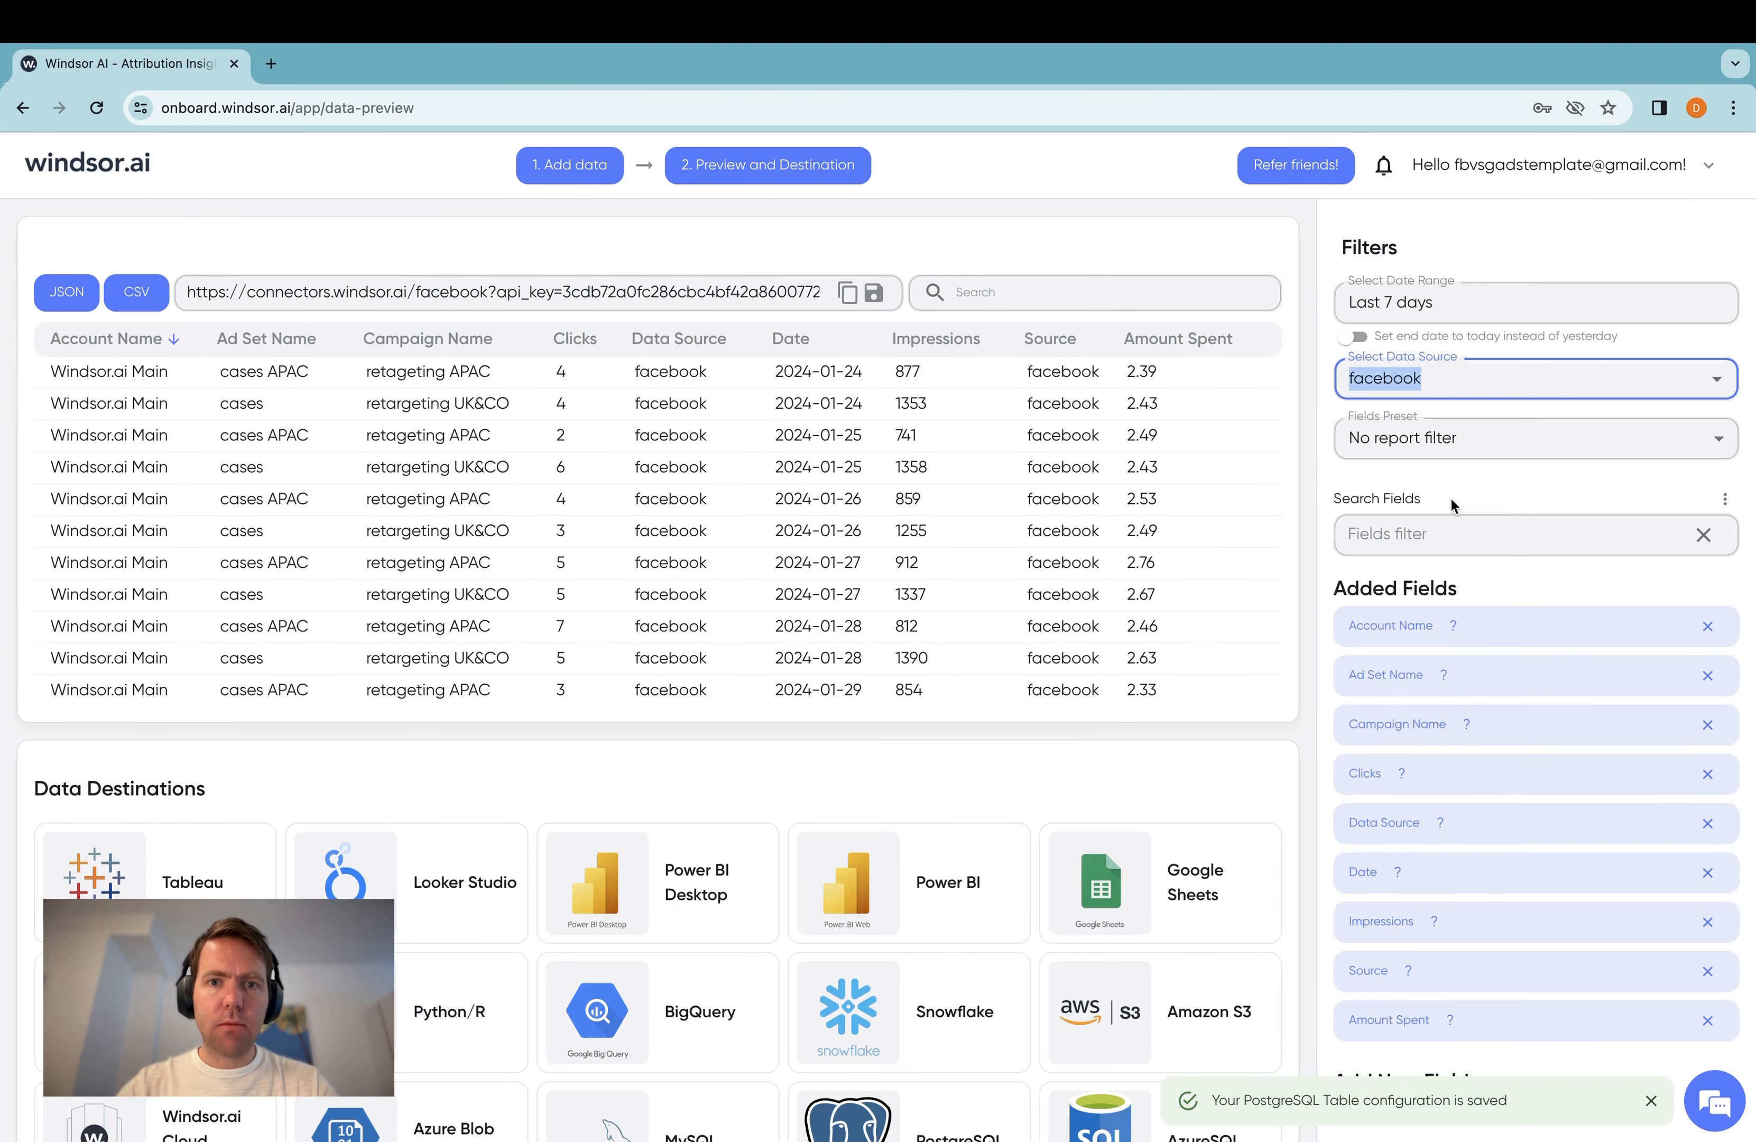
{"action": "left_click", "coordinate": [1132, 491]}
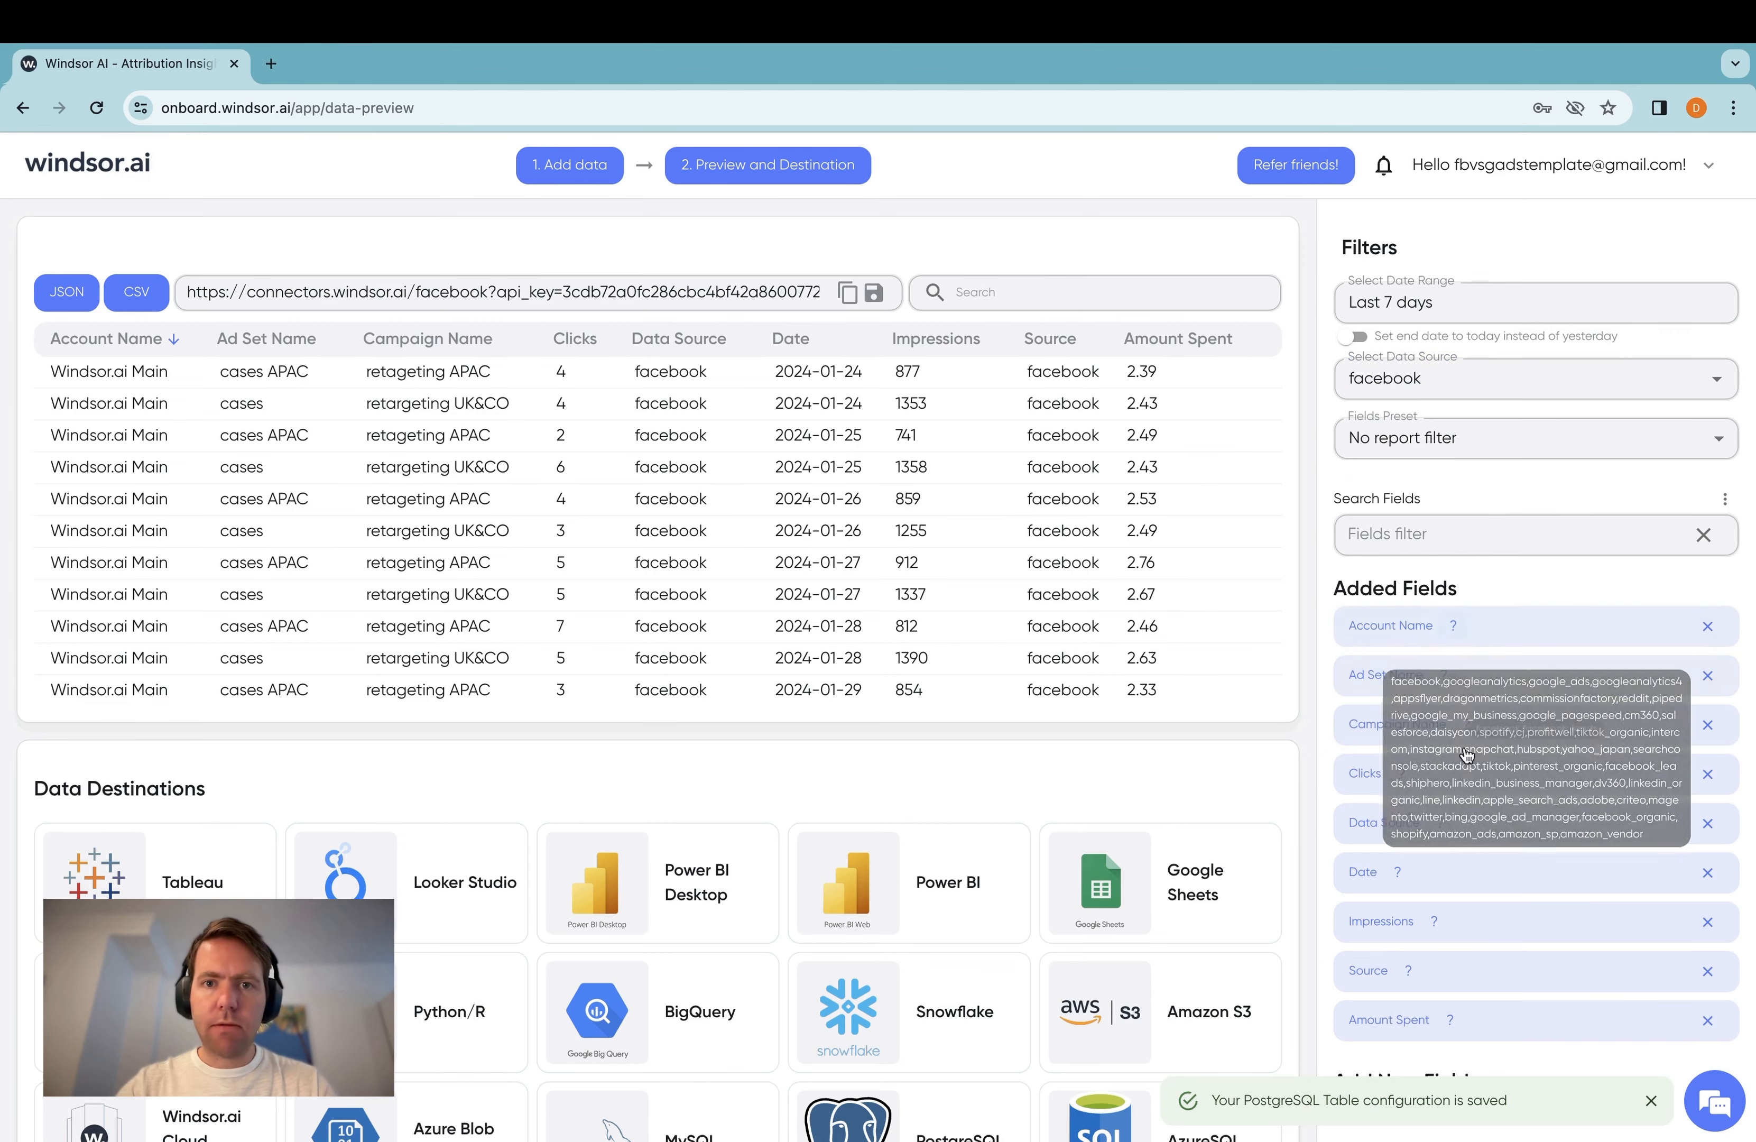
- Find the Ad Name field with the filter "ad name", add it to the preview, and clear the filter
{"action": "scroll", "coordinate": [1471, 779], "scroll_direction": "down", "scroll_amount": 2}
{"action": "scroll", "coordinate": [1471, 779], "scroll_direction": "up", "scroll_amount": 1}
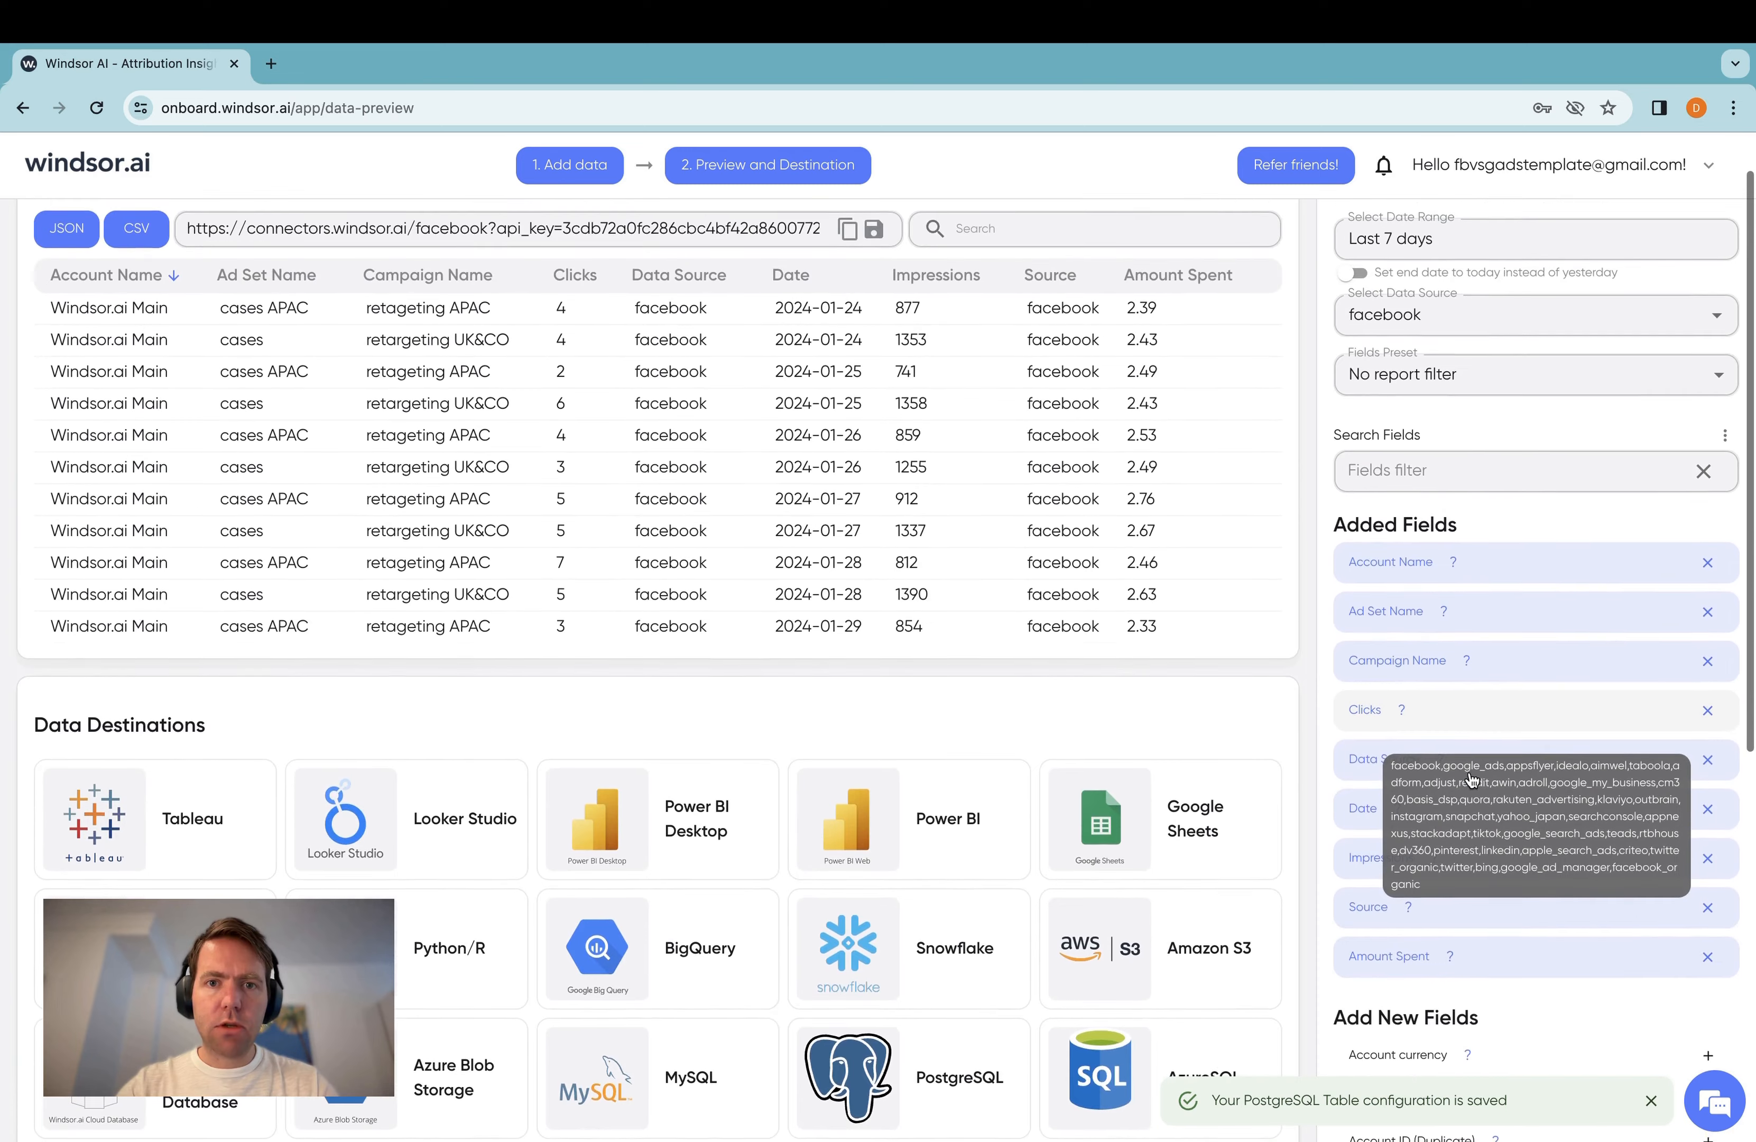
{"action": "left_click", "coordinate": [1416, 470]}
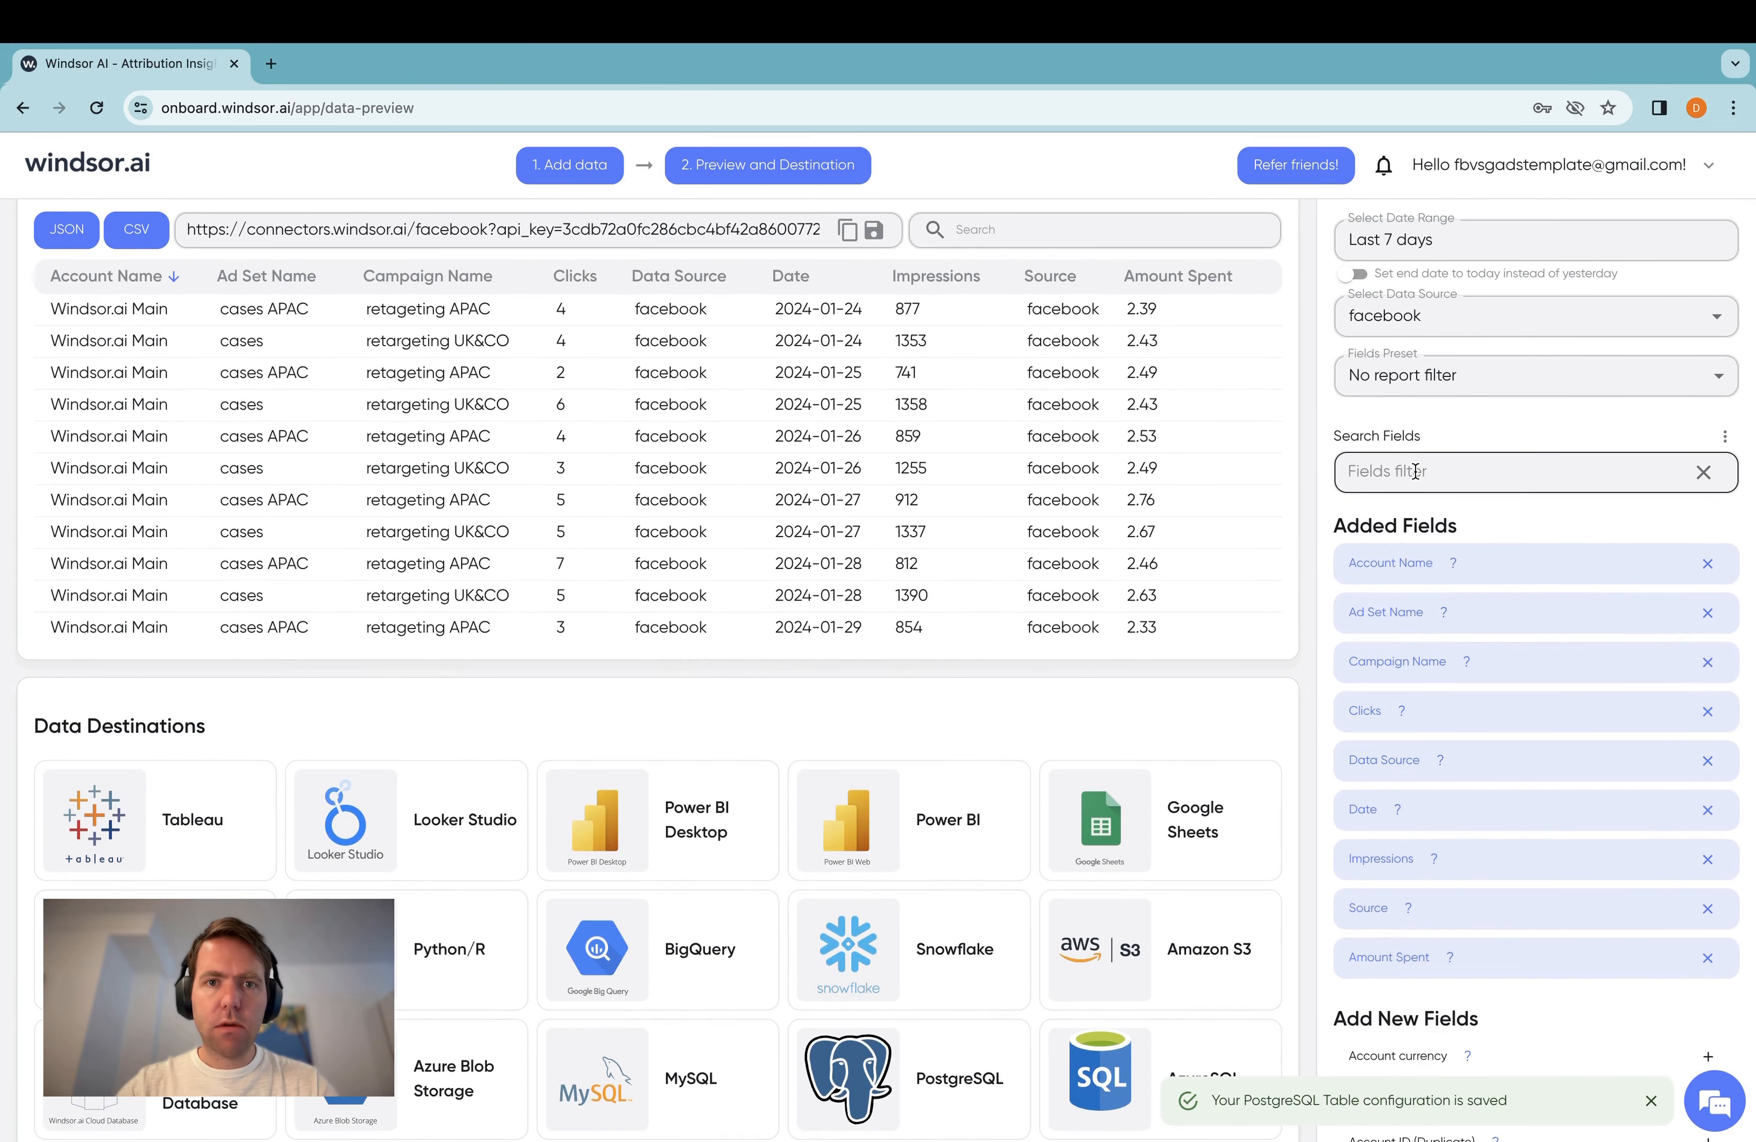
{"action": "left_click", "coordinate": [1393, 469]}
{"action": "type", "text": "ad name"}
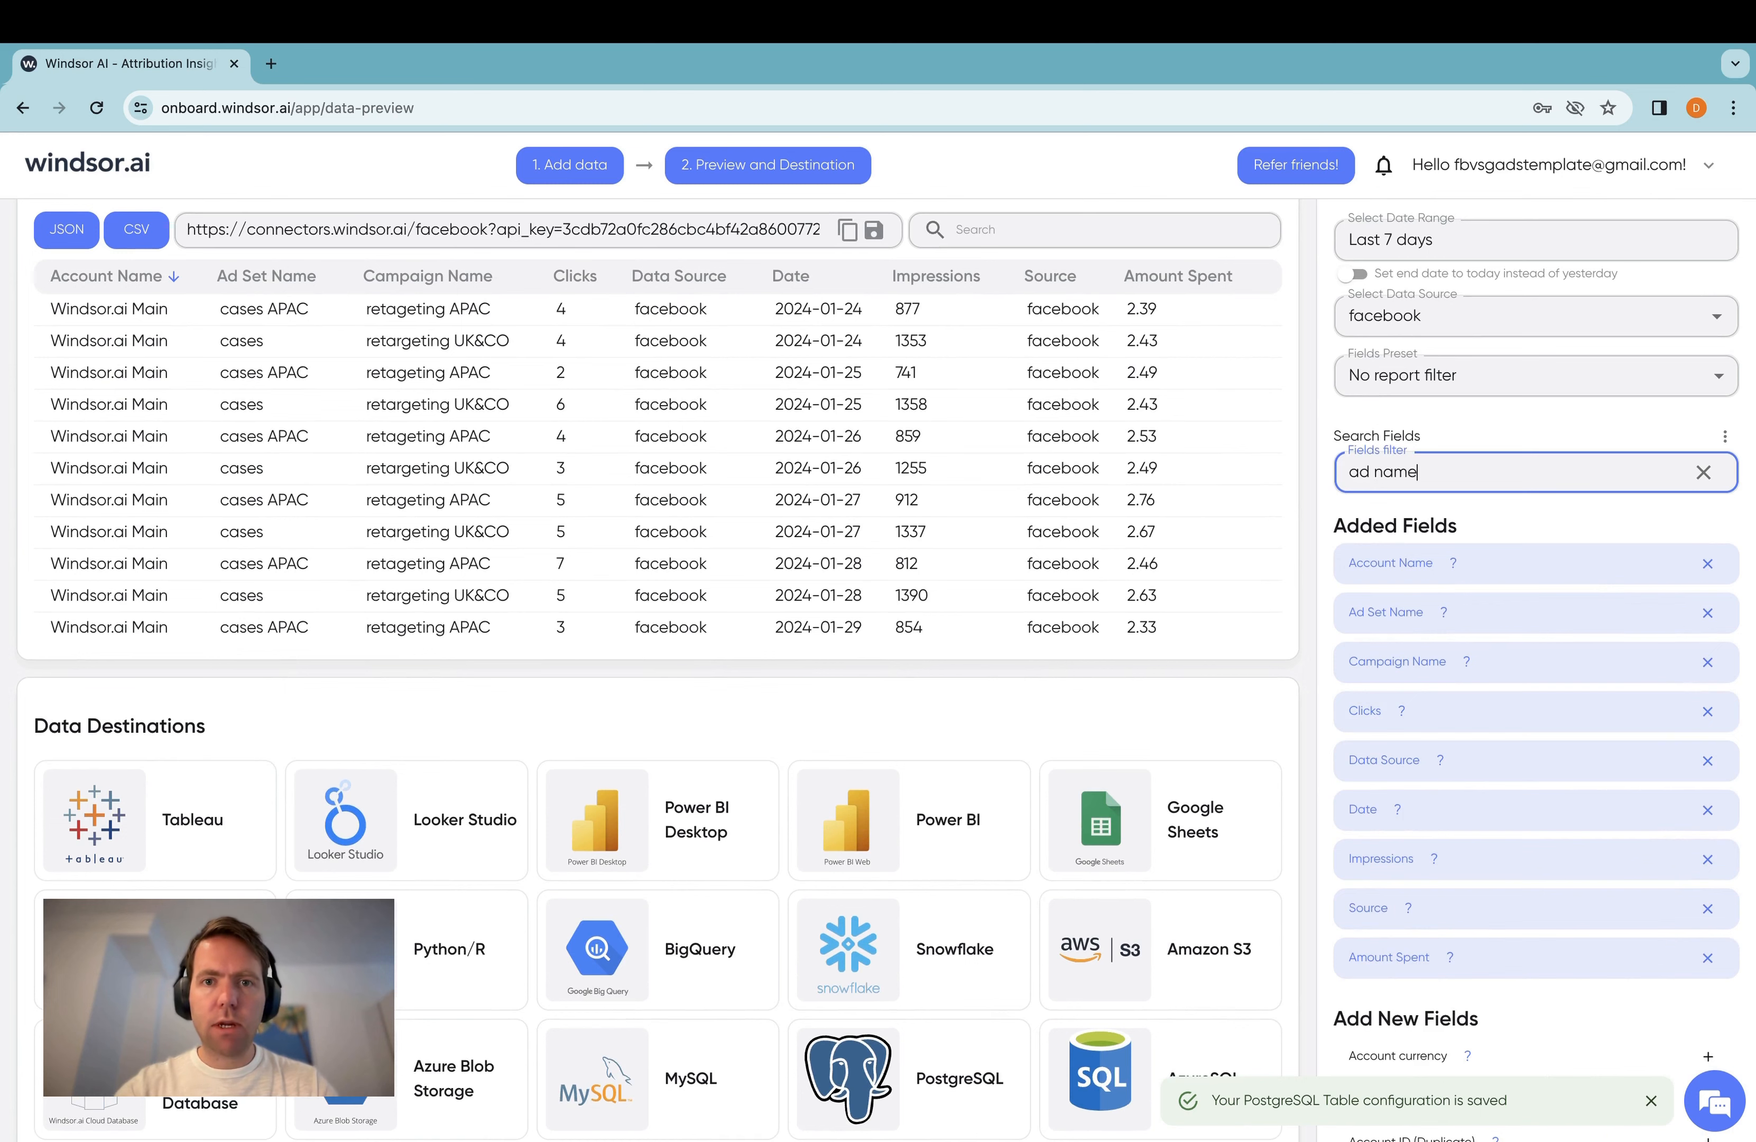
{"action": "left_click", "coordinate": [1369, 580]}
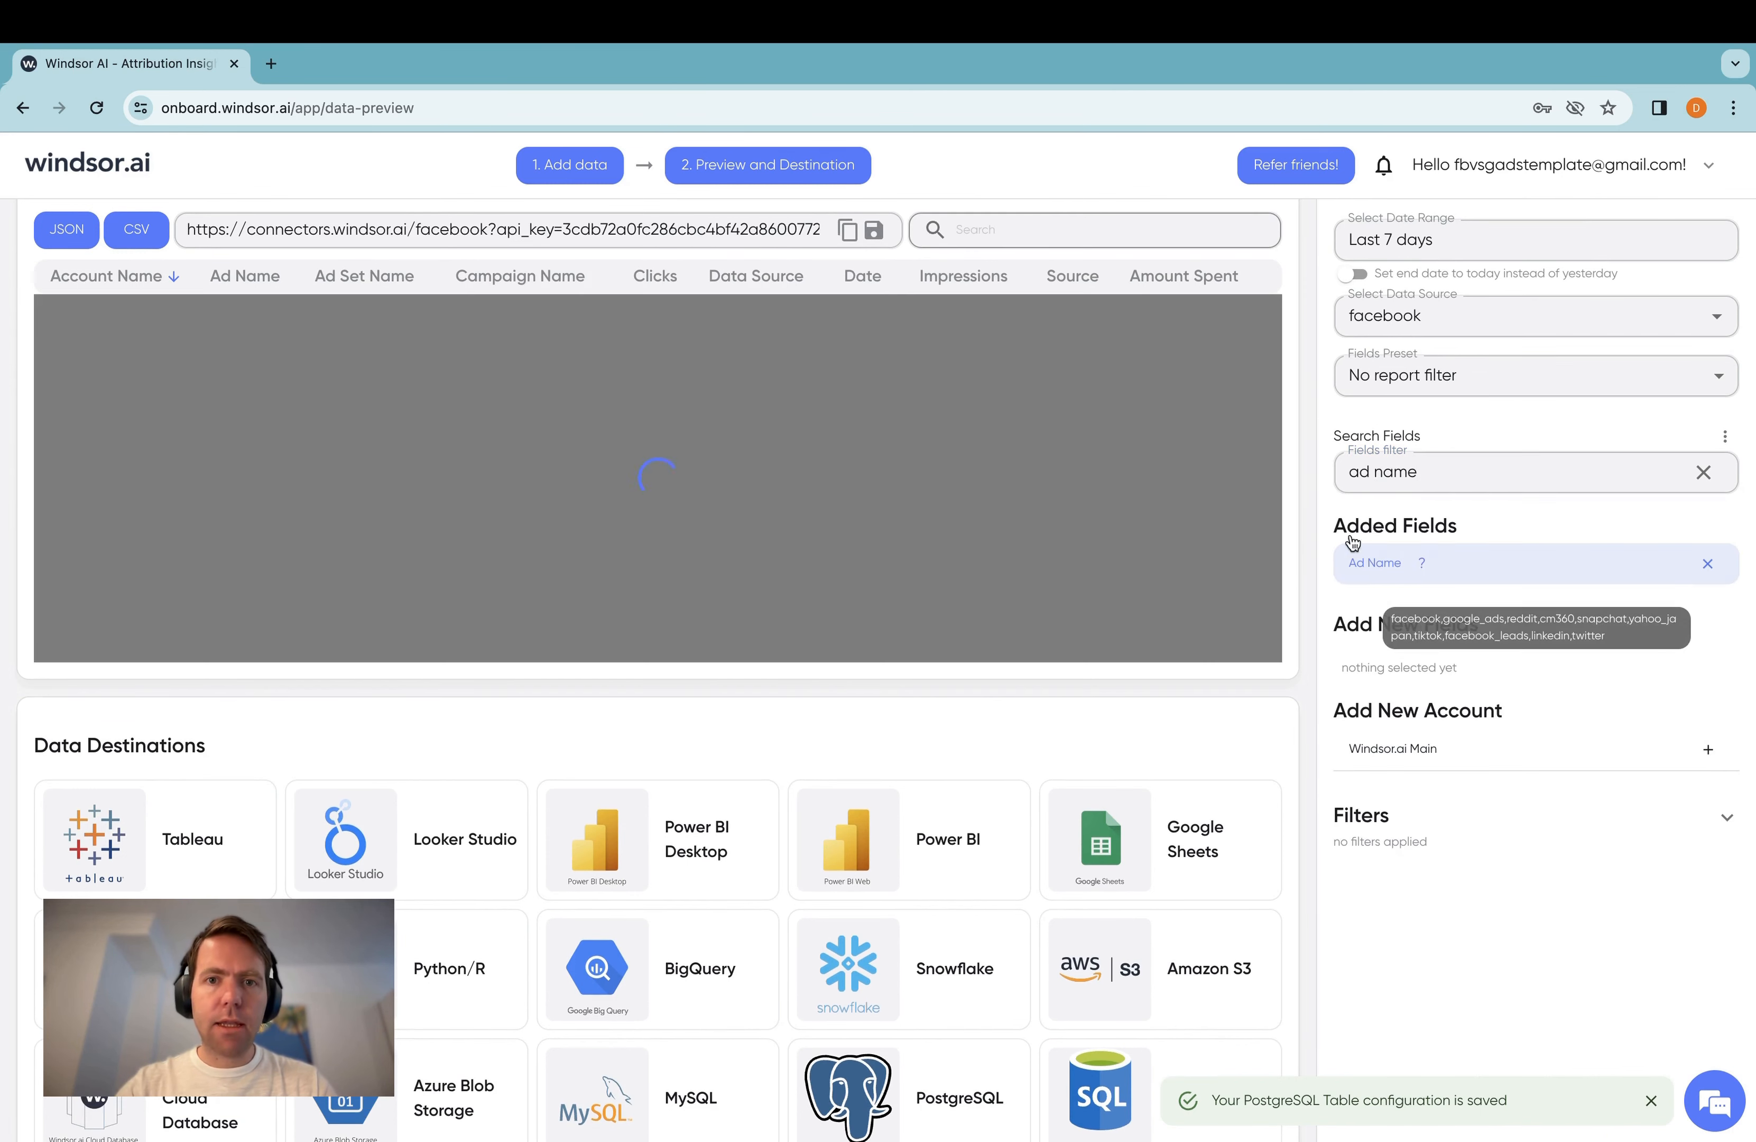
{"action": "left_click", "coordinate": [1703, 472]}
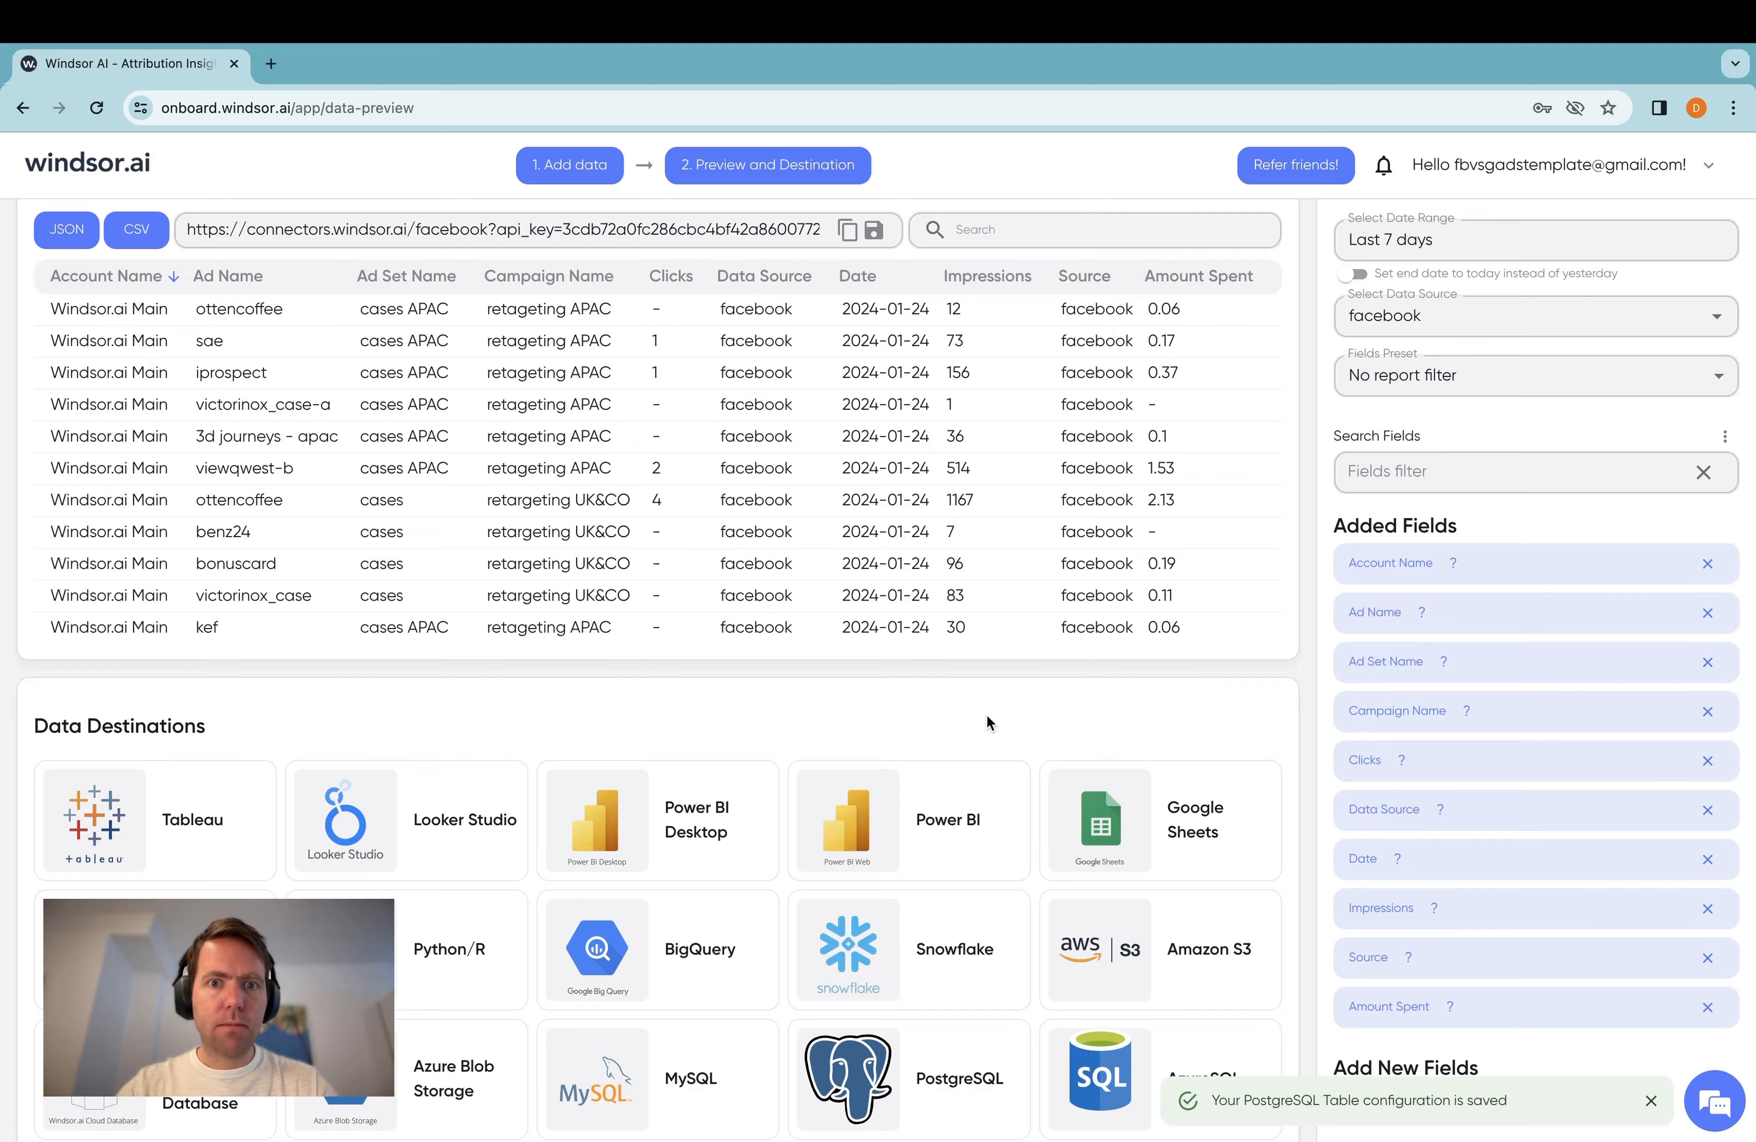
- Create a new destination task for PostgreSQL and name it dummy_facebook_ads_upload
{"action": "scroll", "coordinate": [986, 724], "scroll_direction": "down", "scroll_amount": 3}
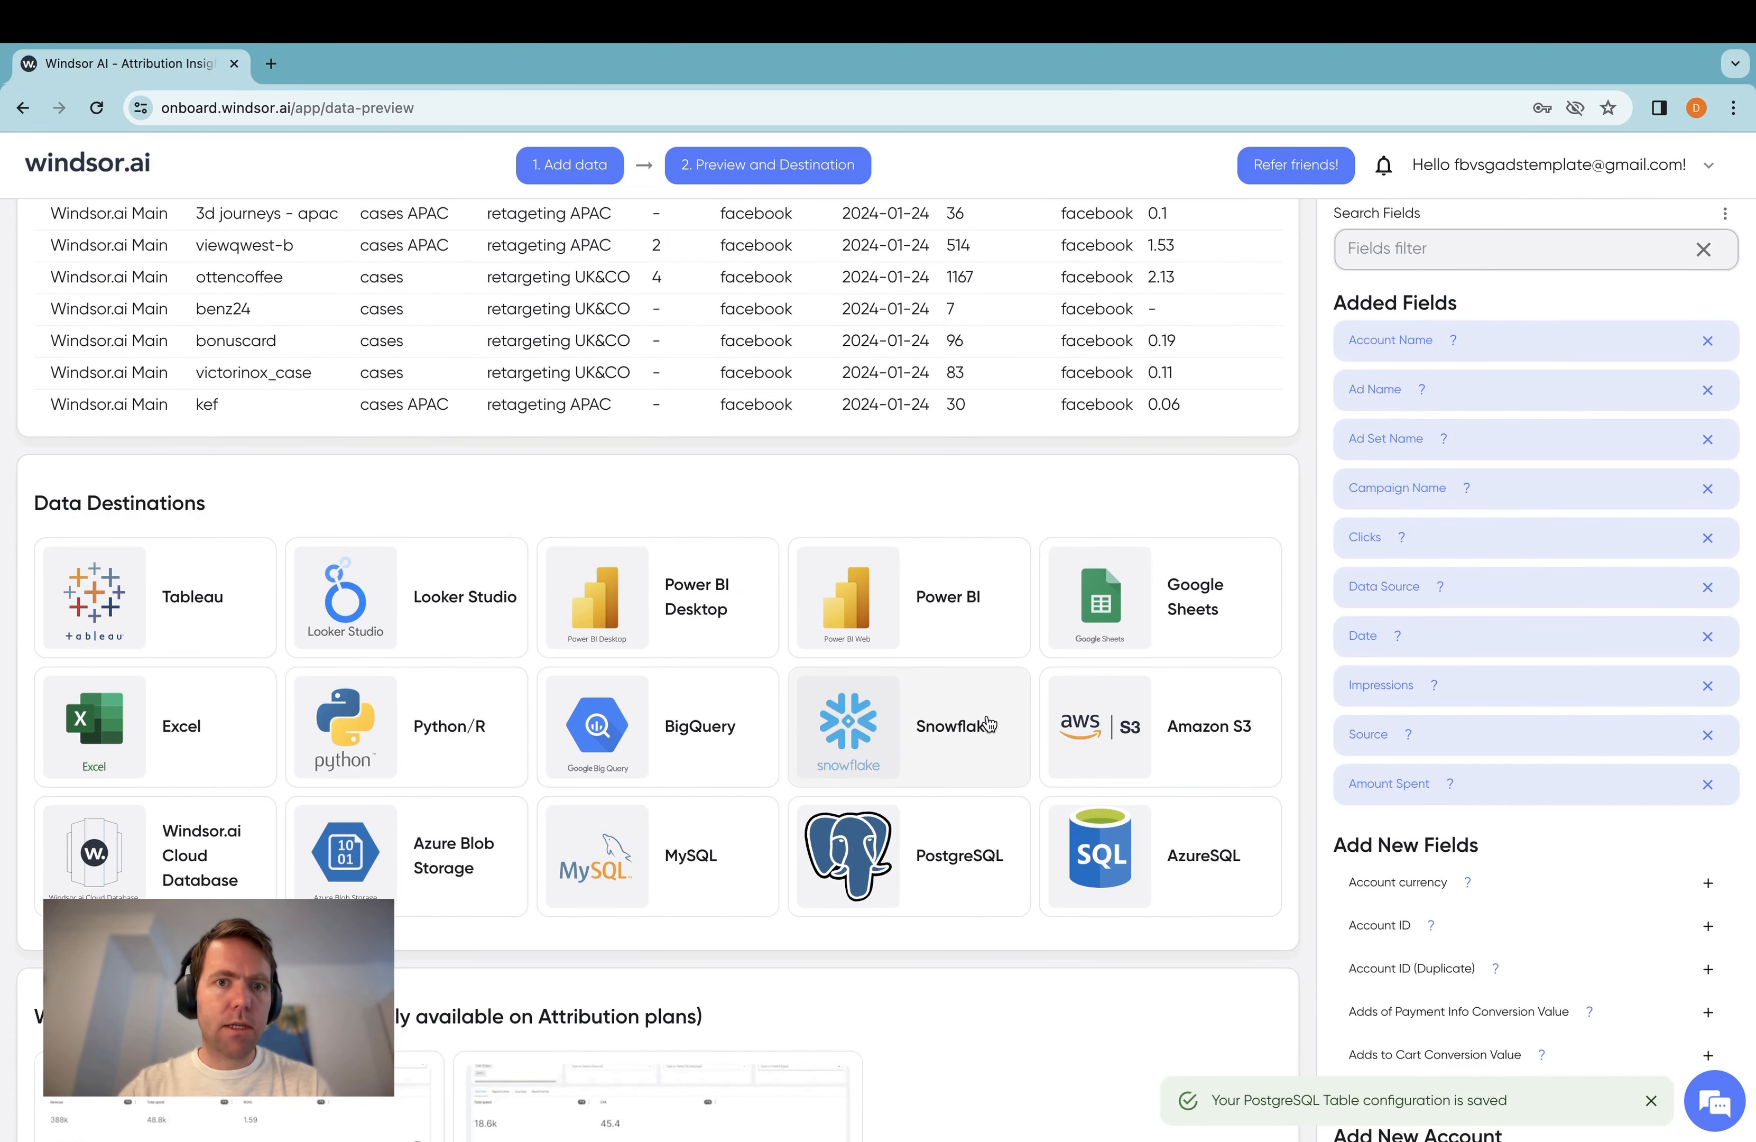
{"action": "left_click", "coordinate": [937, 856]}
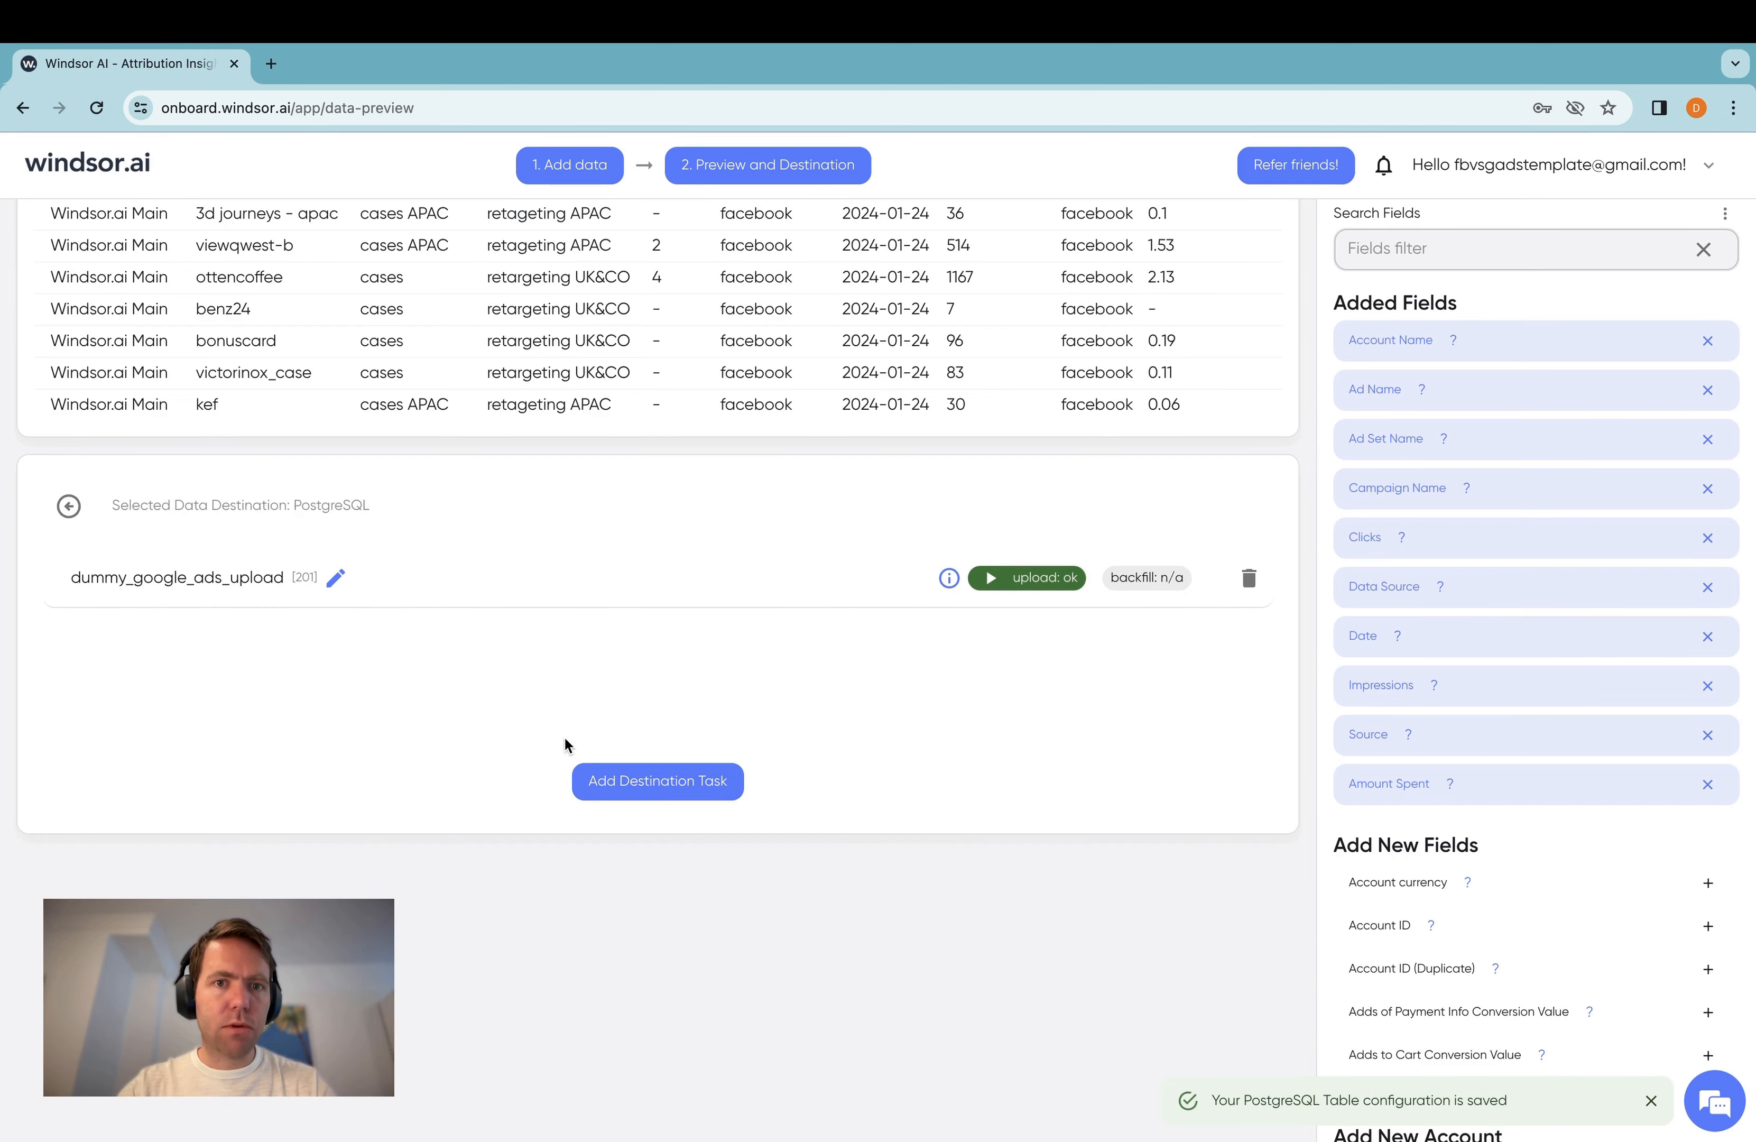
{"action": "left_click", "coordinate": [622, 783]}
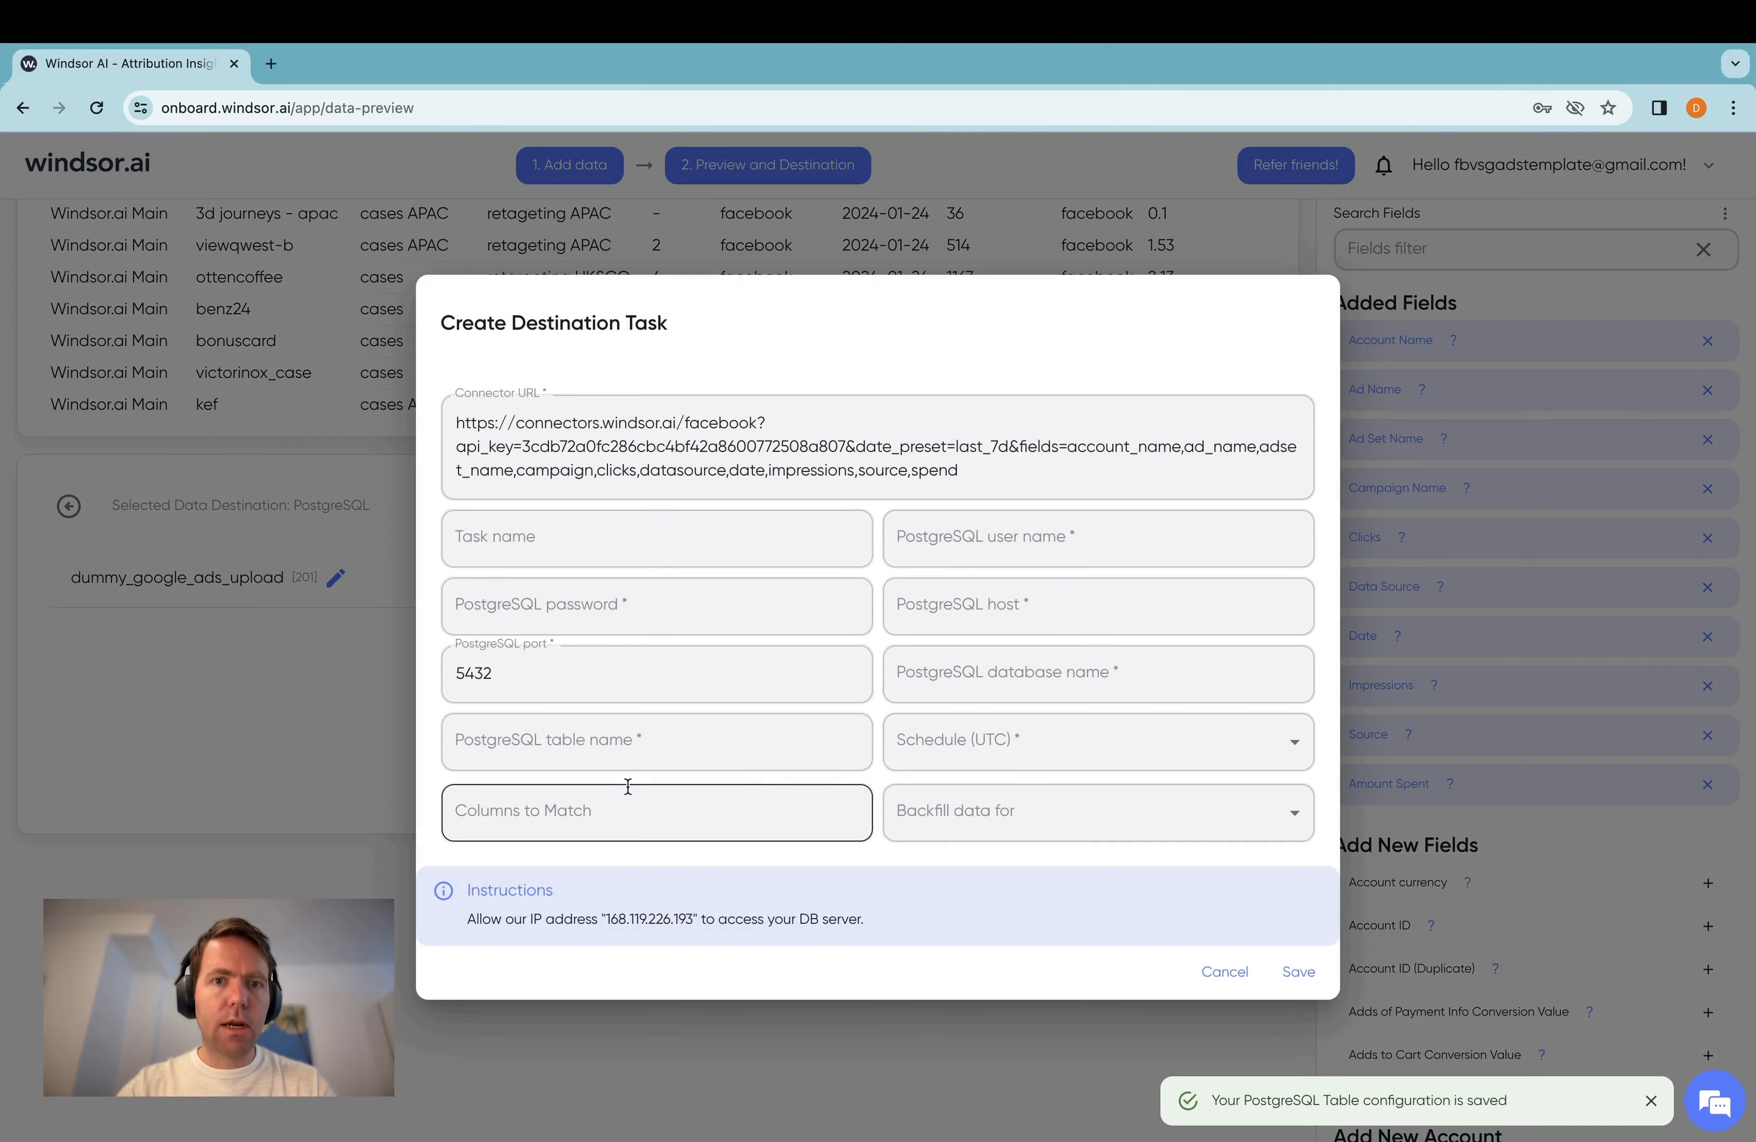
{"action": "left_click", "coordinate": [654, 521]}
{"action": "left_click", "coordinate": [667, 599]}
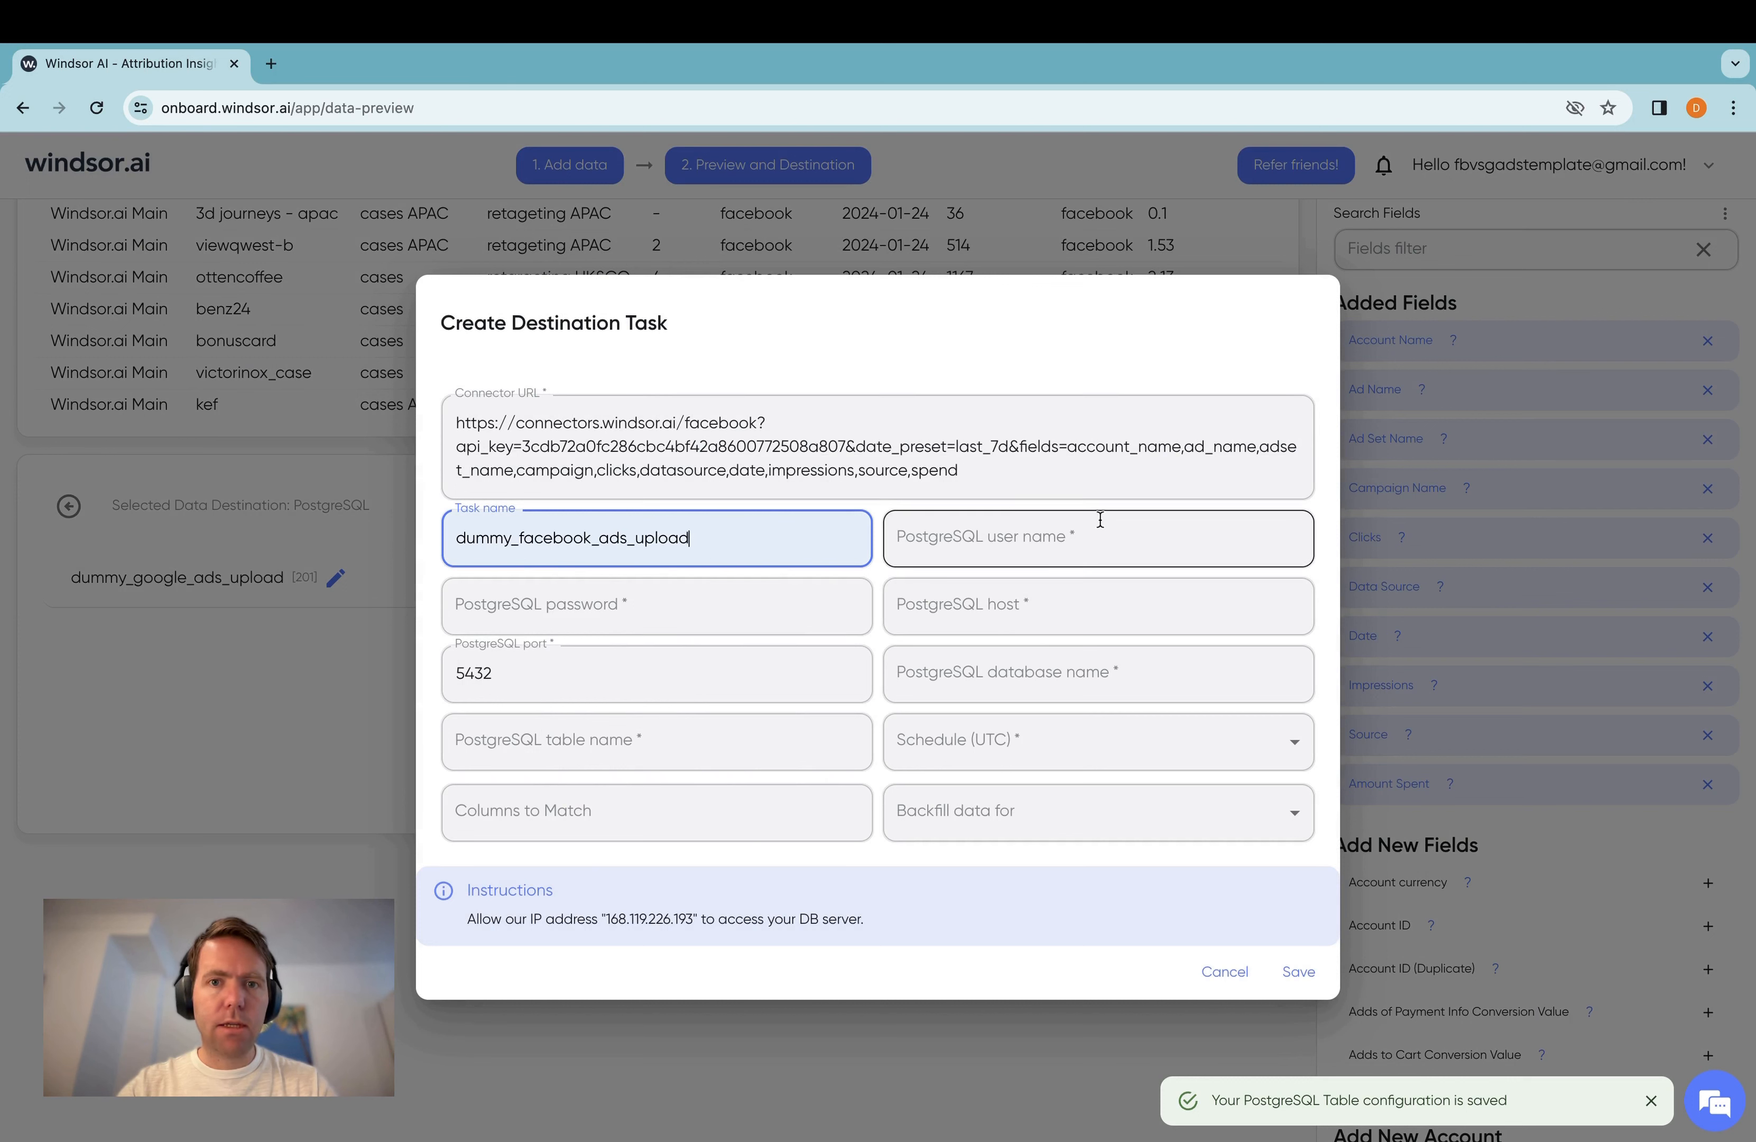
- Fill in okkmuden as both PostgreSQL user name and database name, and mouse.db.elephantsql.com as the host
{"action": "left_click", "coordinate": [1078, 537]}
{"action": "left_click", "coordinate": [1052, 712]}
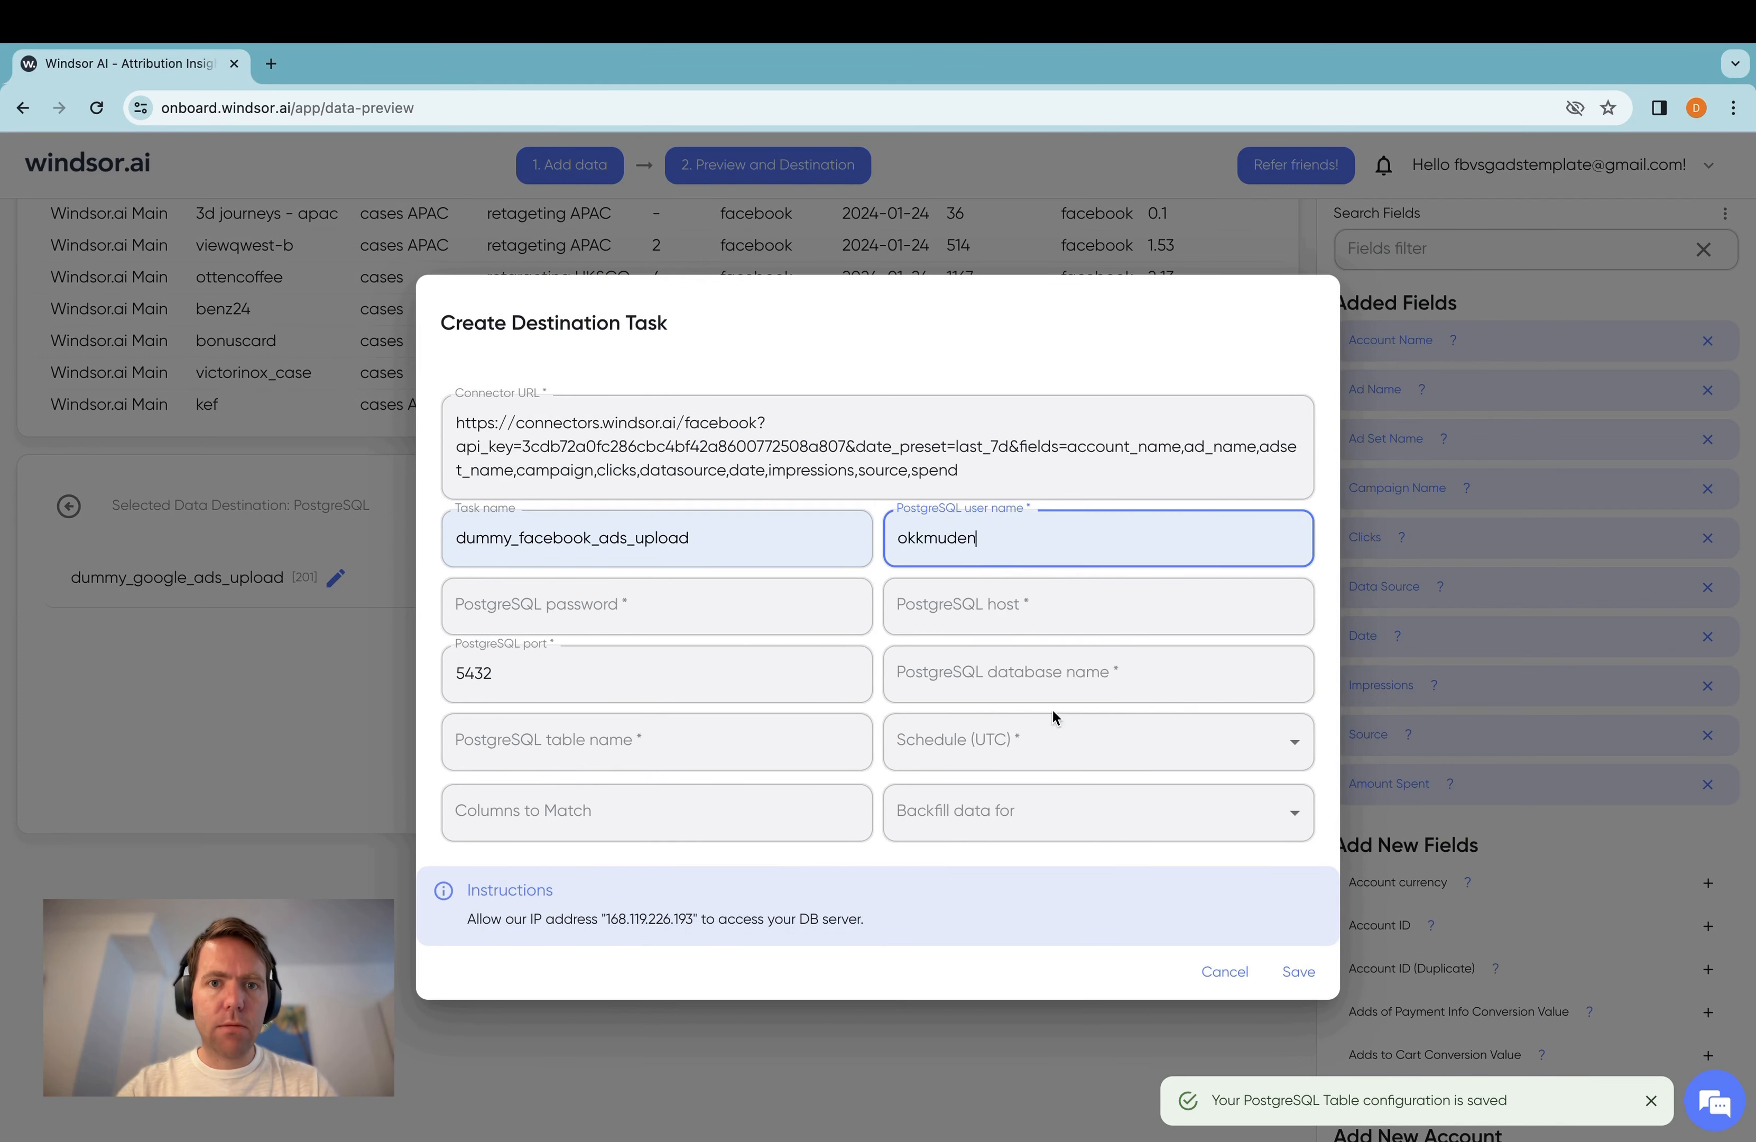
{"action": "left_click", "coordinate": [1033, 610]}
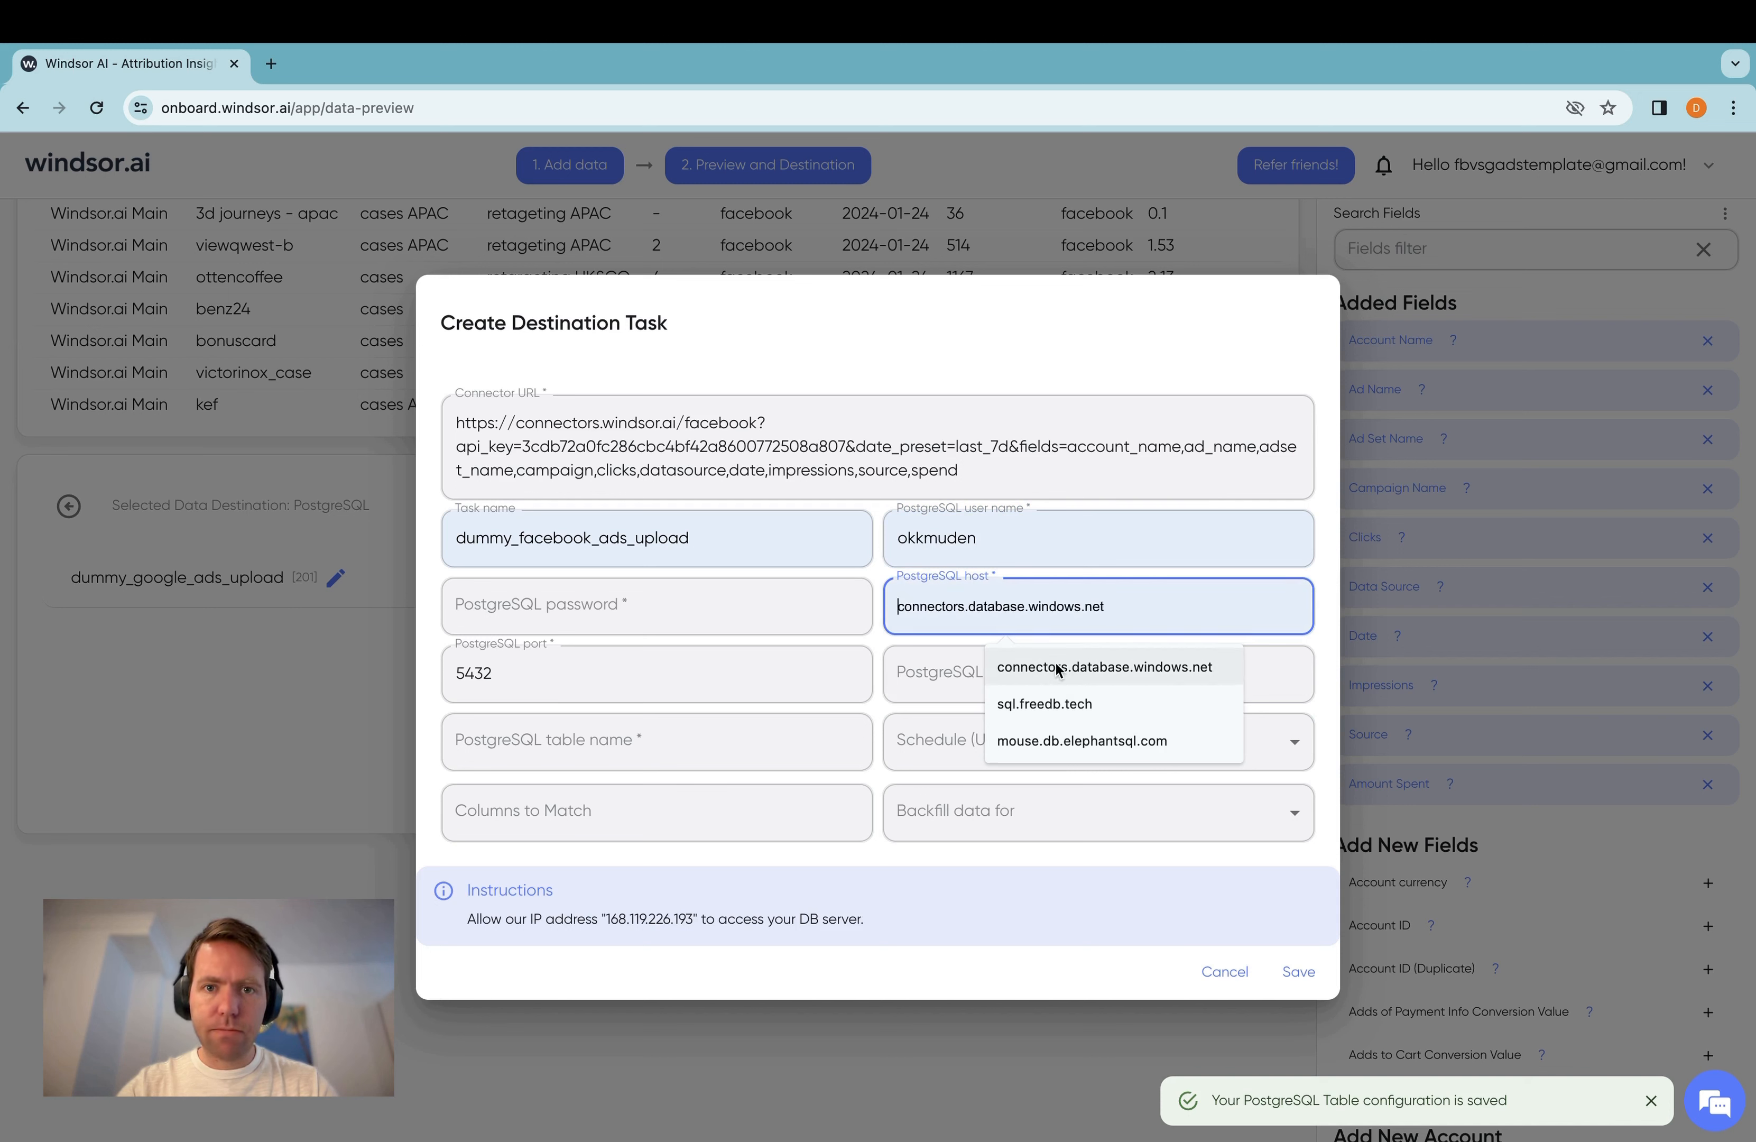
{"action": "left_click", "coordinate": [1059, 740]}
{"action": "left_click", "coordinate": [1003, 682]}
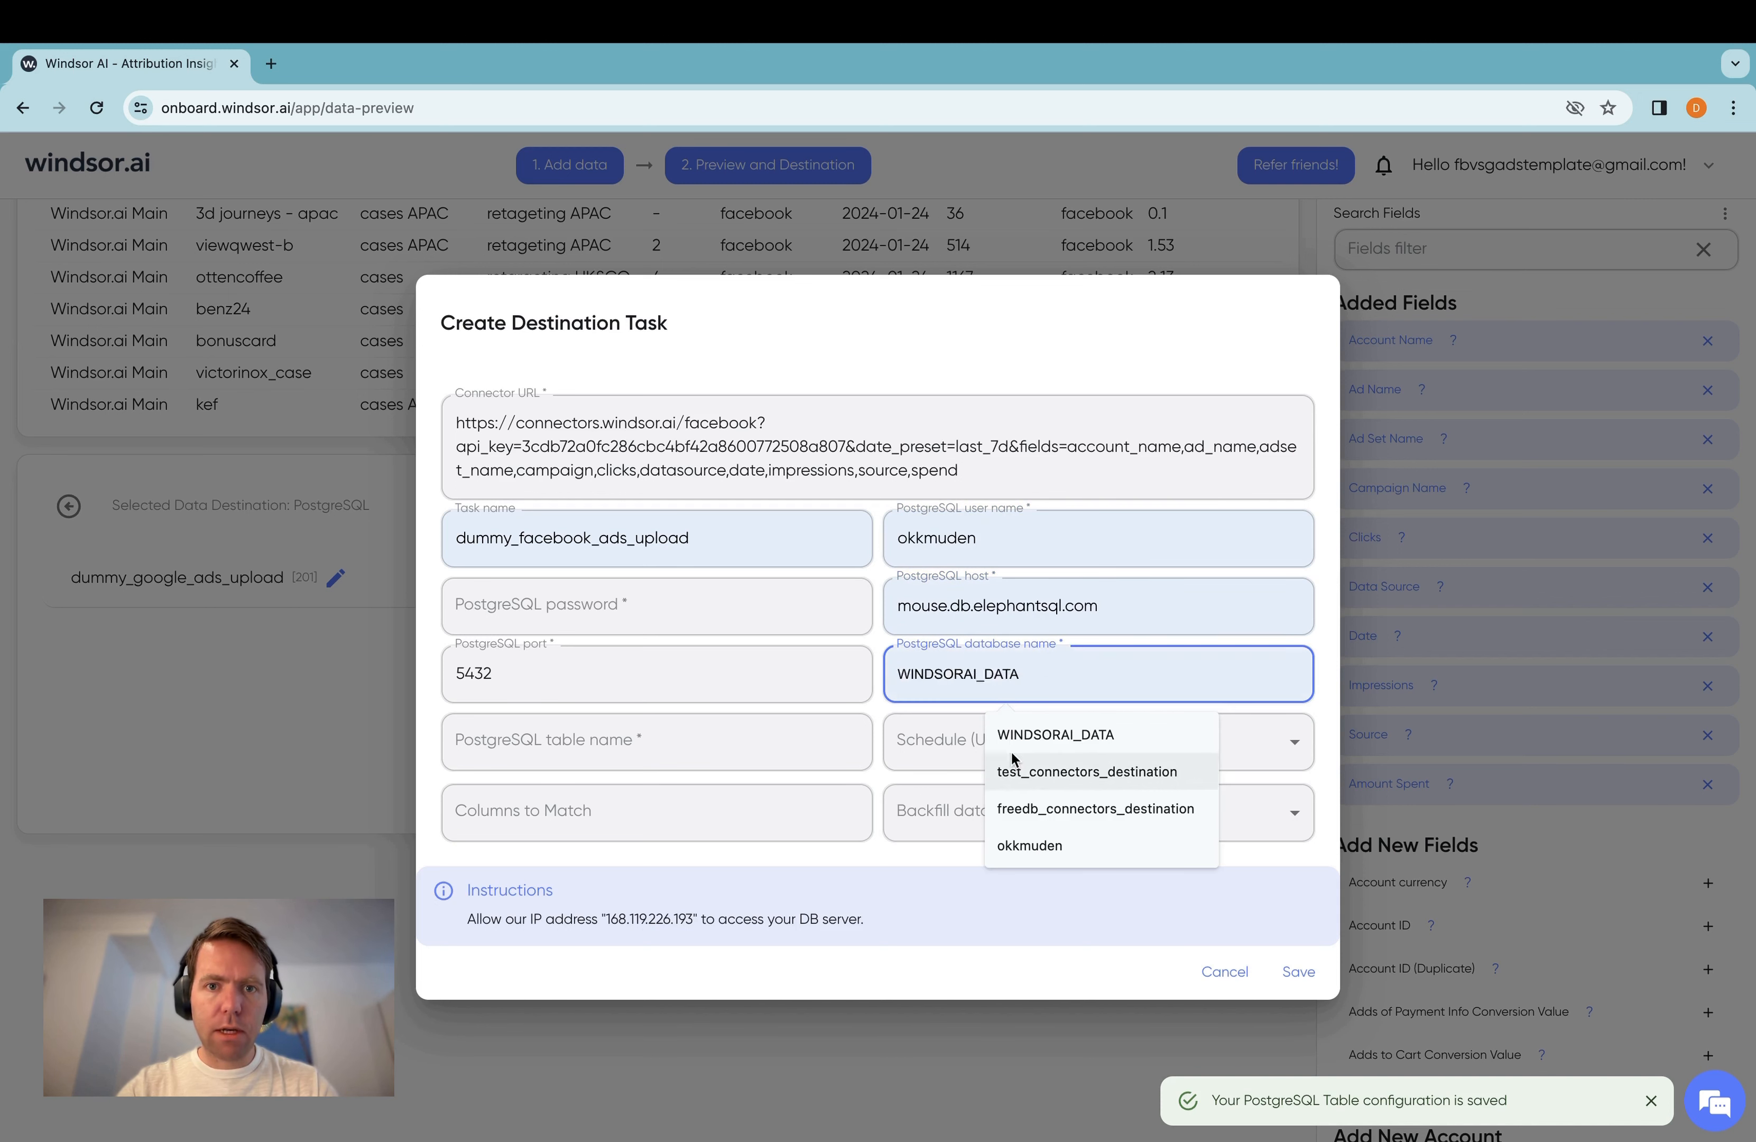
{"action": "left_click", "coordinate": [1034, 842]}
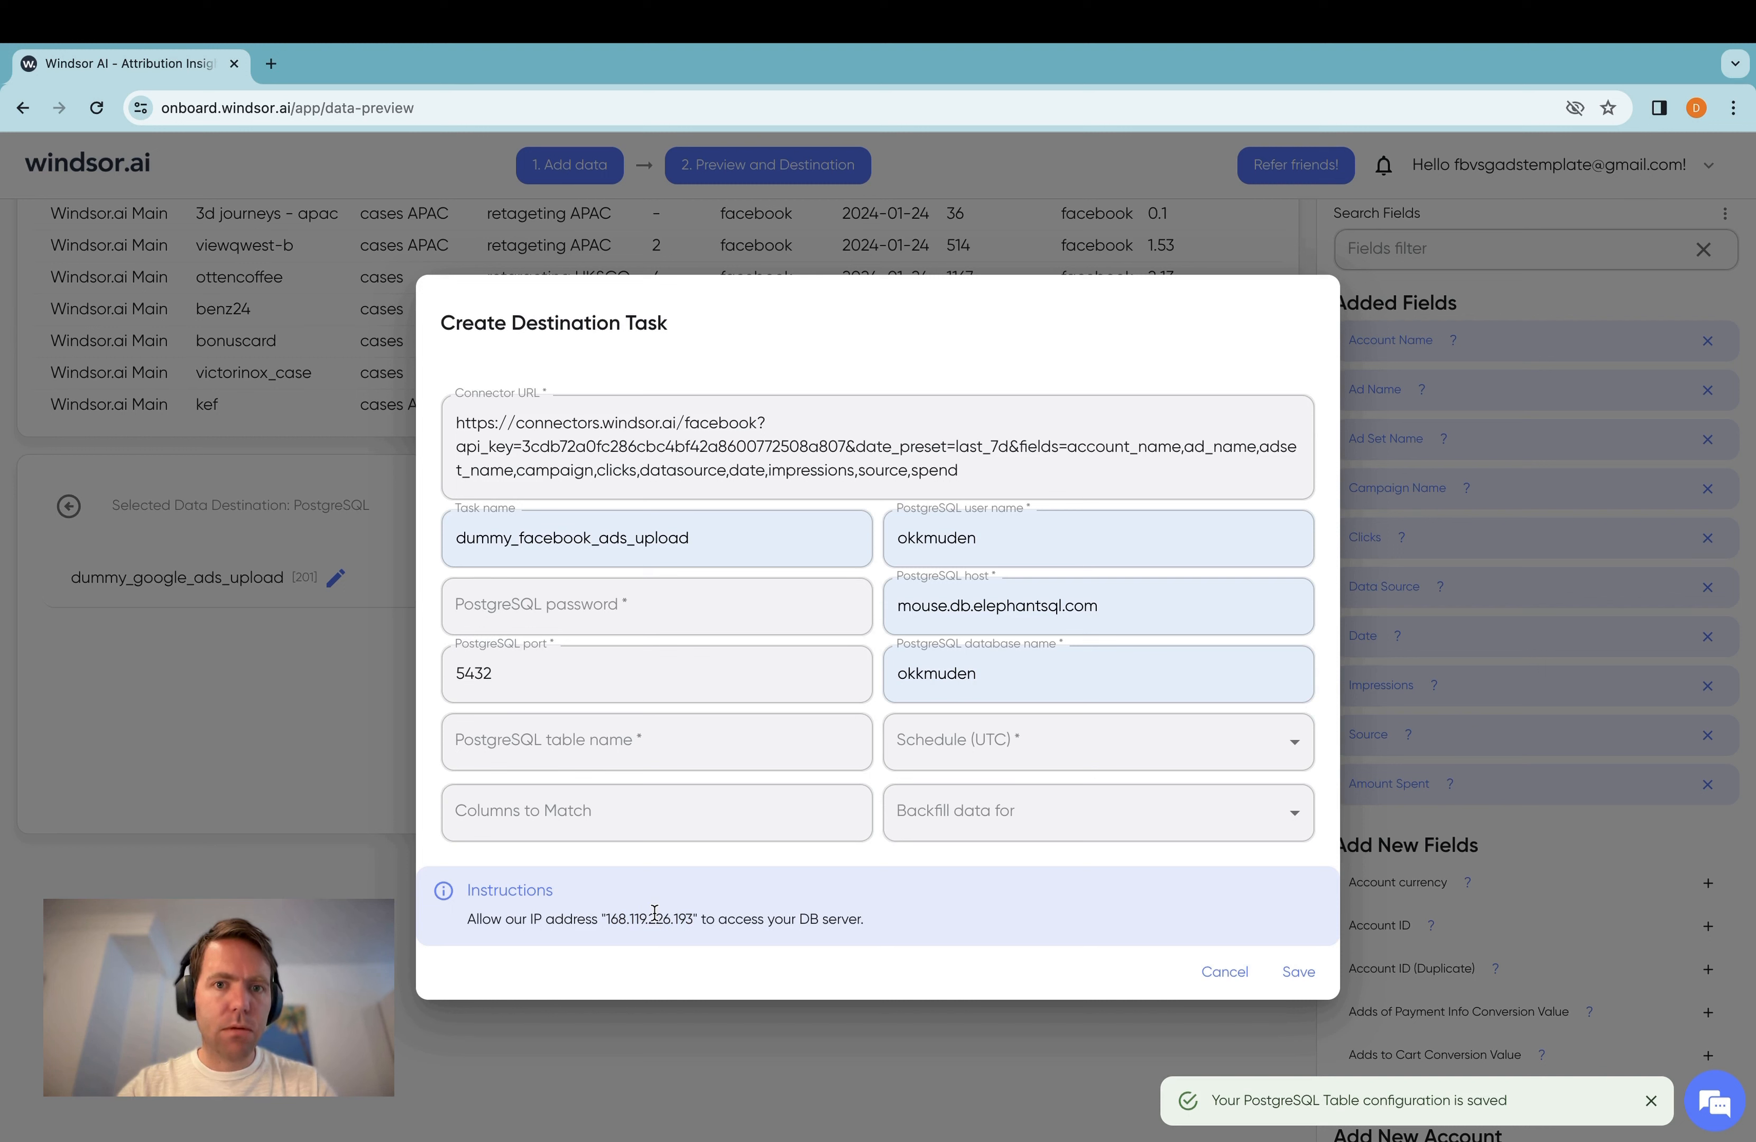
- Paste the PostgreSQL password and reuse the task name dummy_facebook_ads_upload as the table name
{"action": "left_click", "coordinate": [698, 619]}
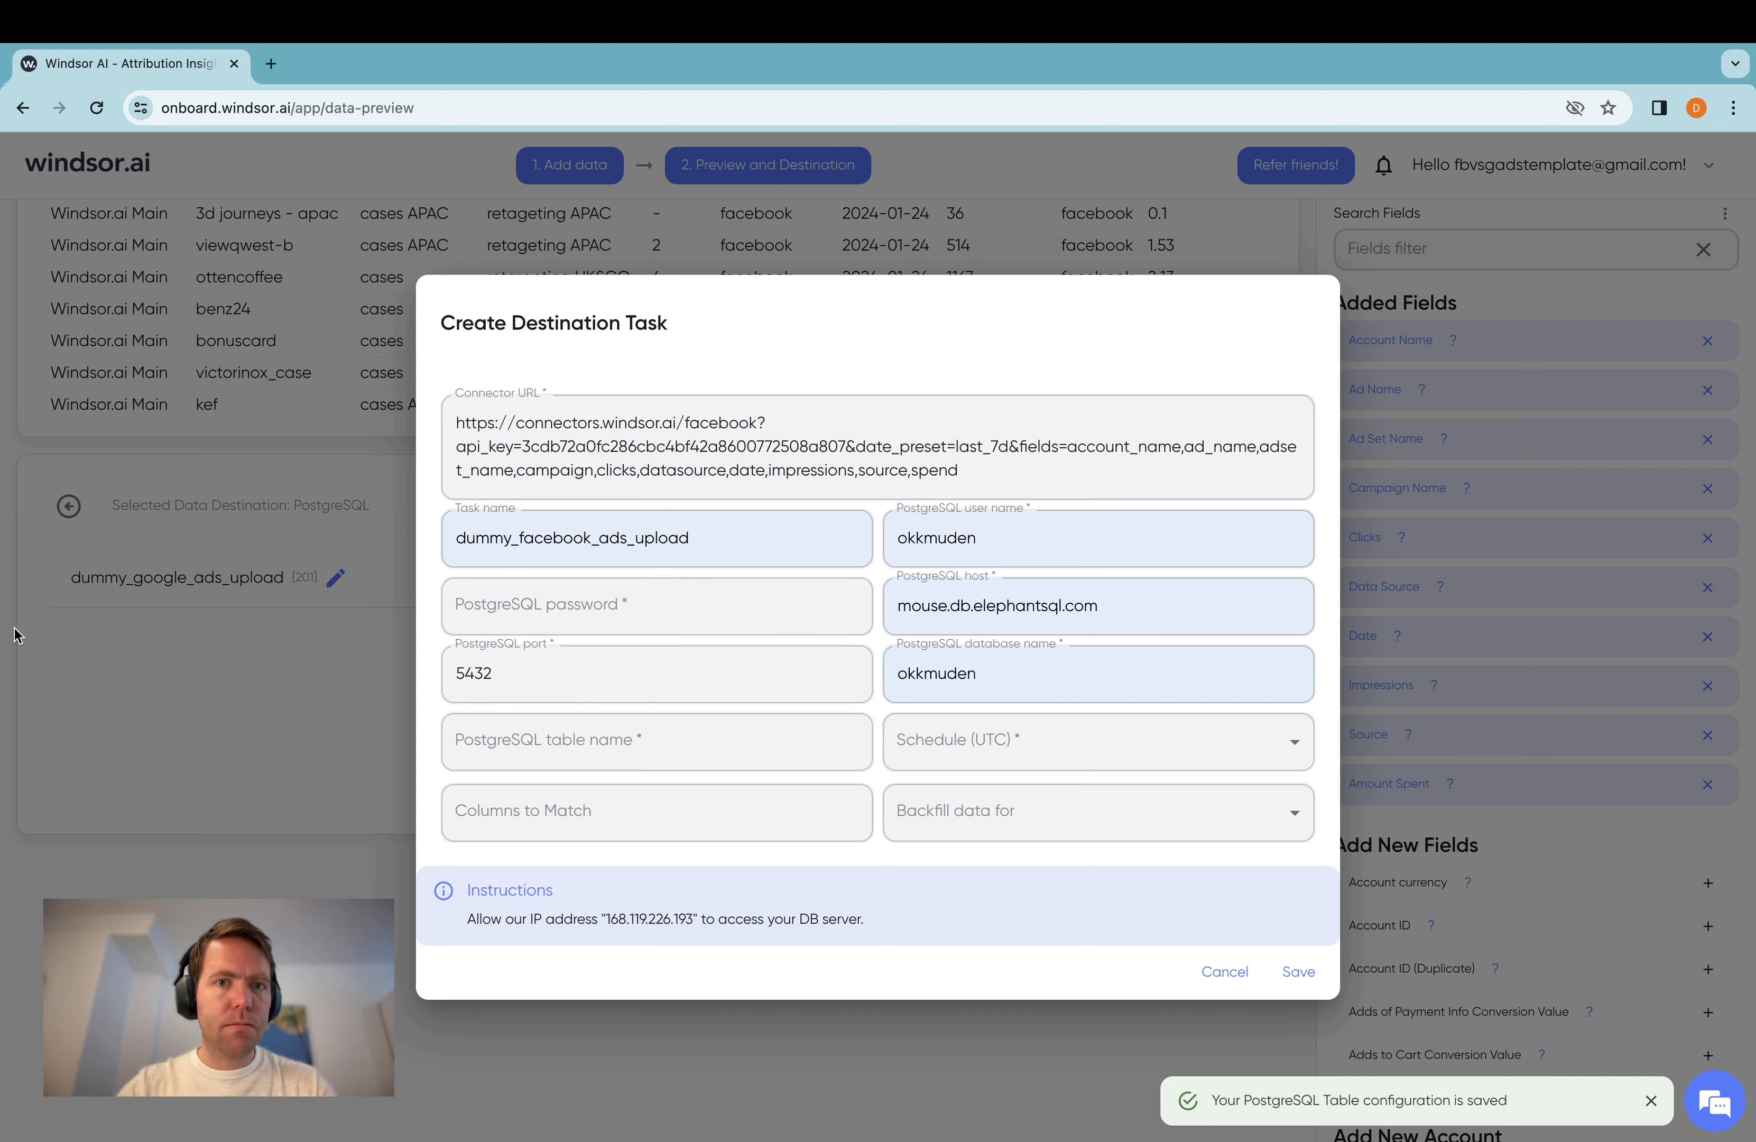
{"action": "key", "text": "ctrl+v"}
{"action": "double_click", "coordinate": [672, 529]}
{"action": "key", "text": "ctrl+c"}
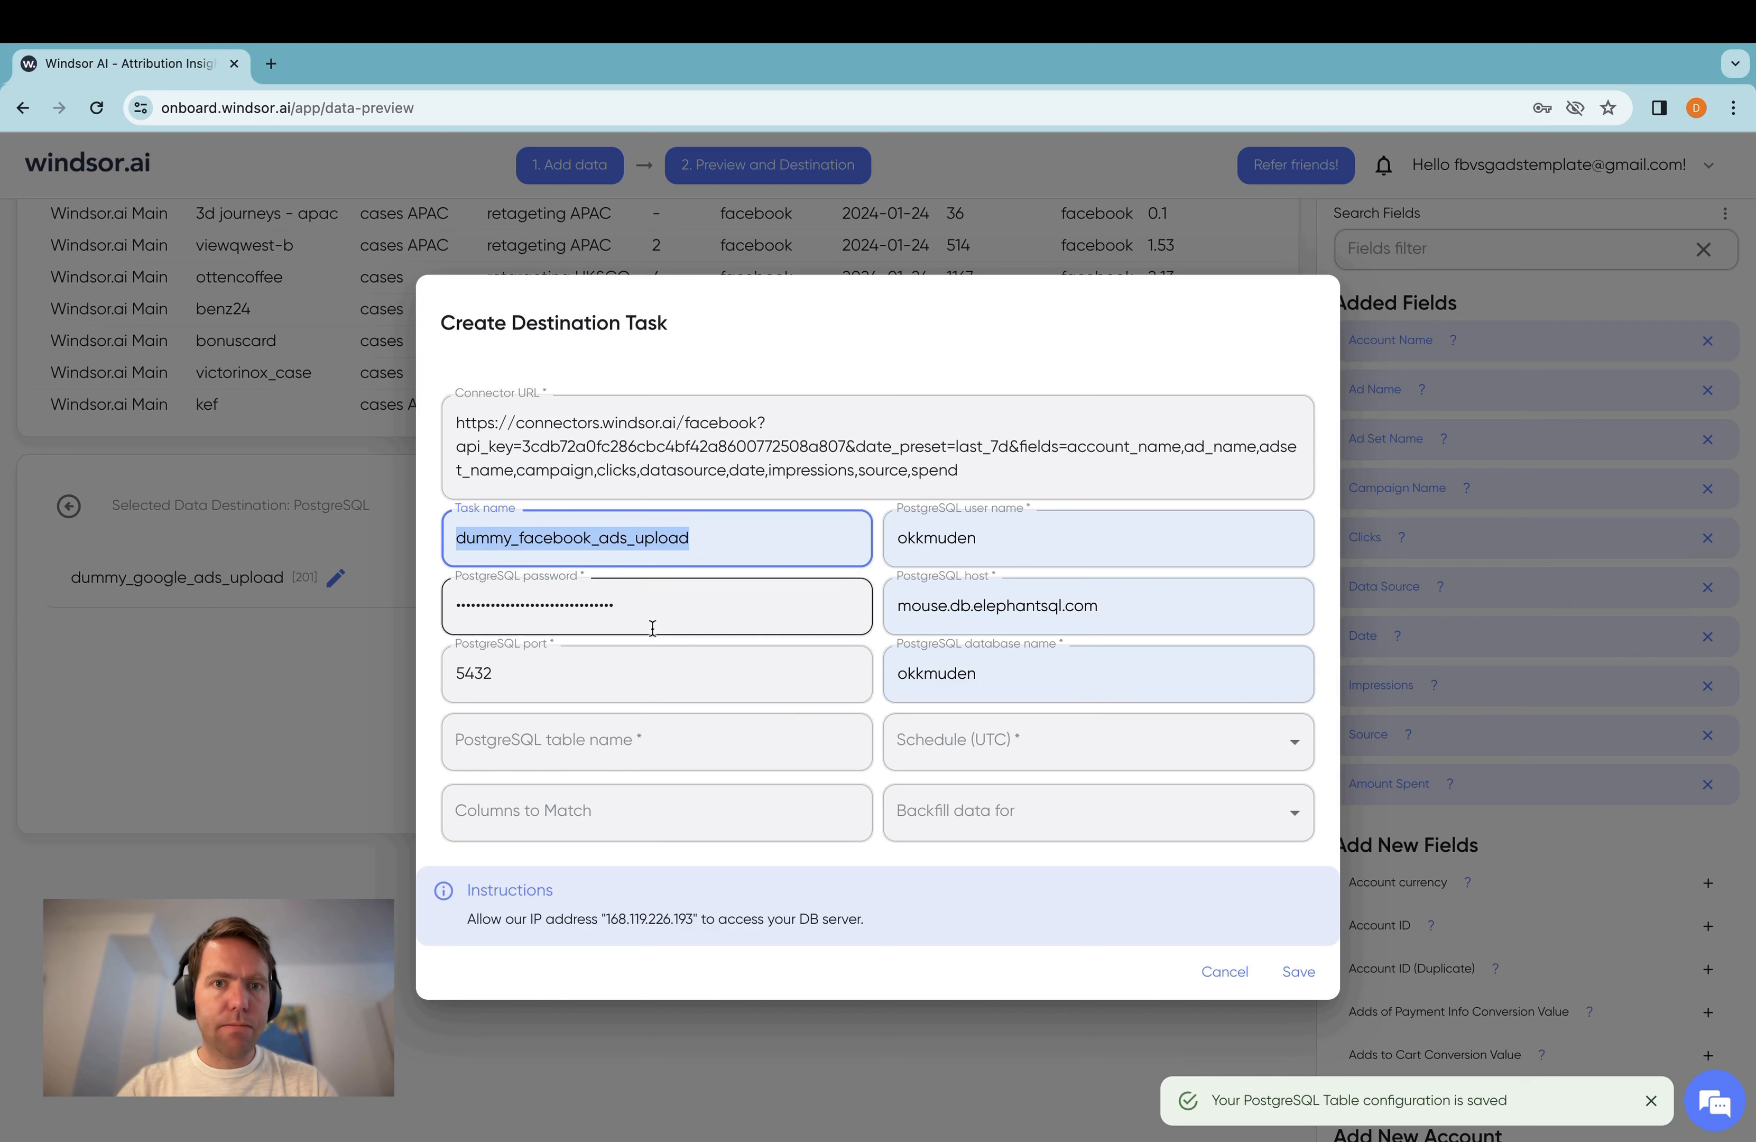
{"action": "left_click", "coordinate": [648, 745]}
{"action": "key", "text": "ctrl+v"}
- Schedule the upload for 03:00 UTC and save the destination task
{"action": "left_click", "coordinate": [1099, 745]}
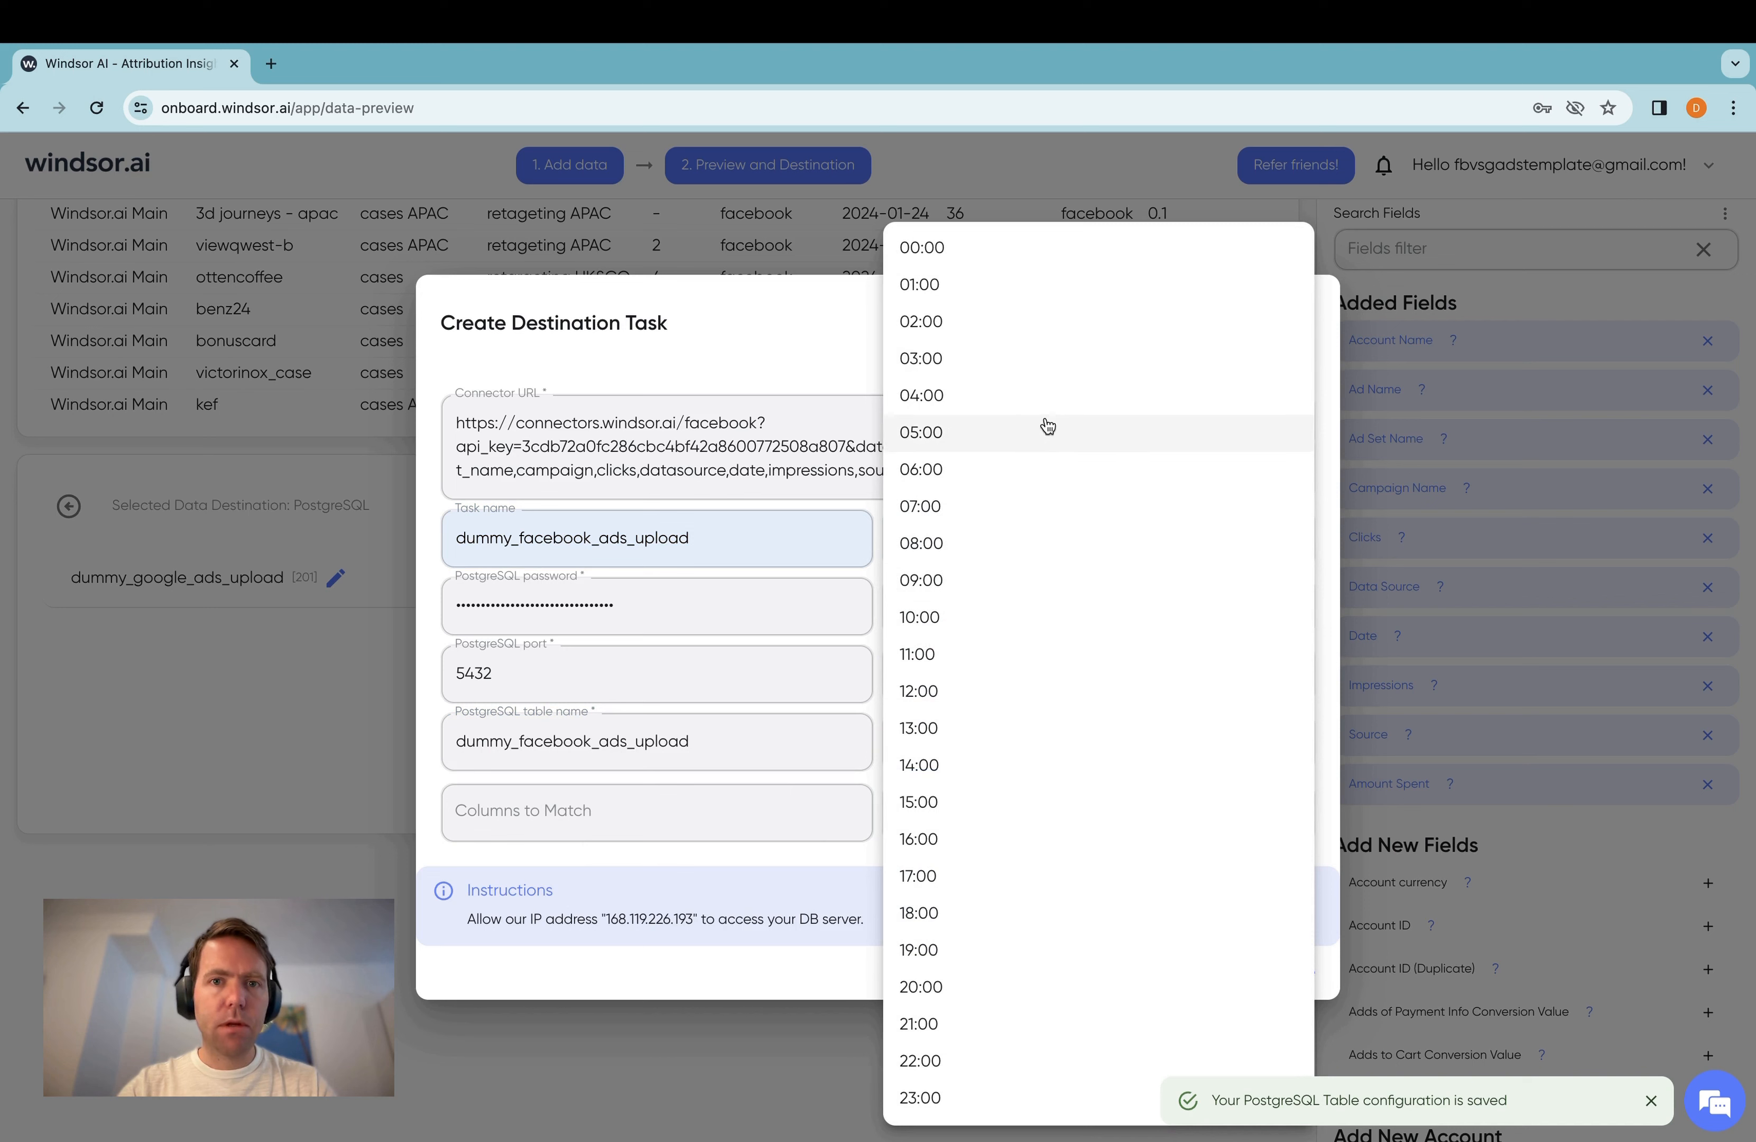
{"action": "left_click", "coordinate": [1040, 370]}
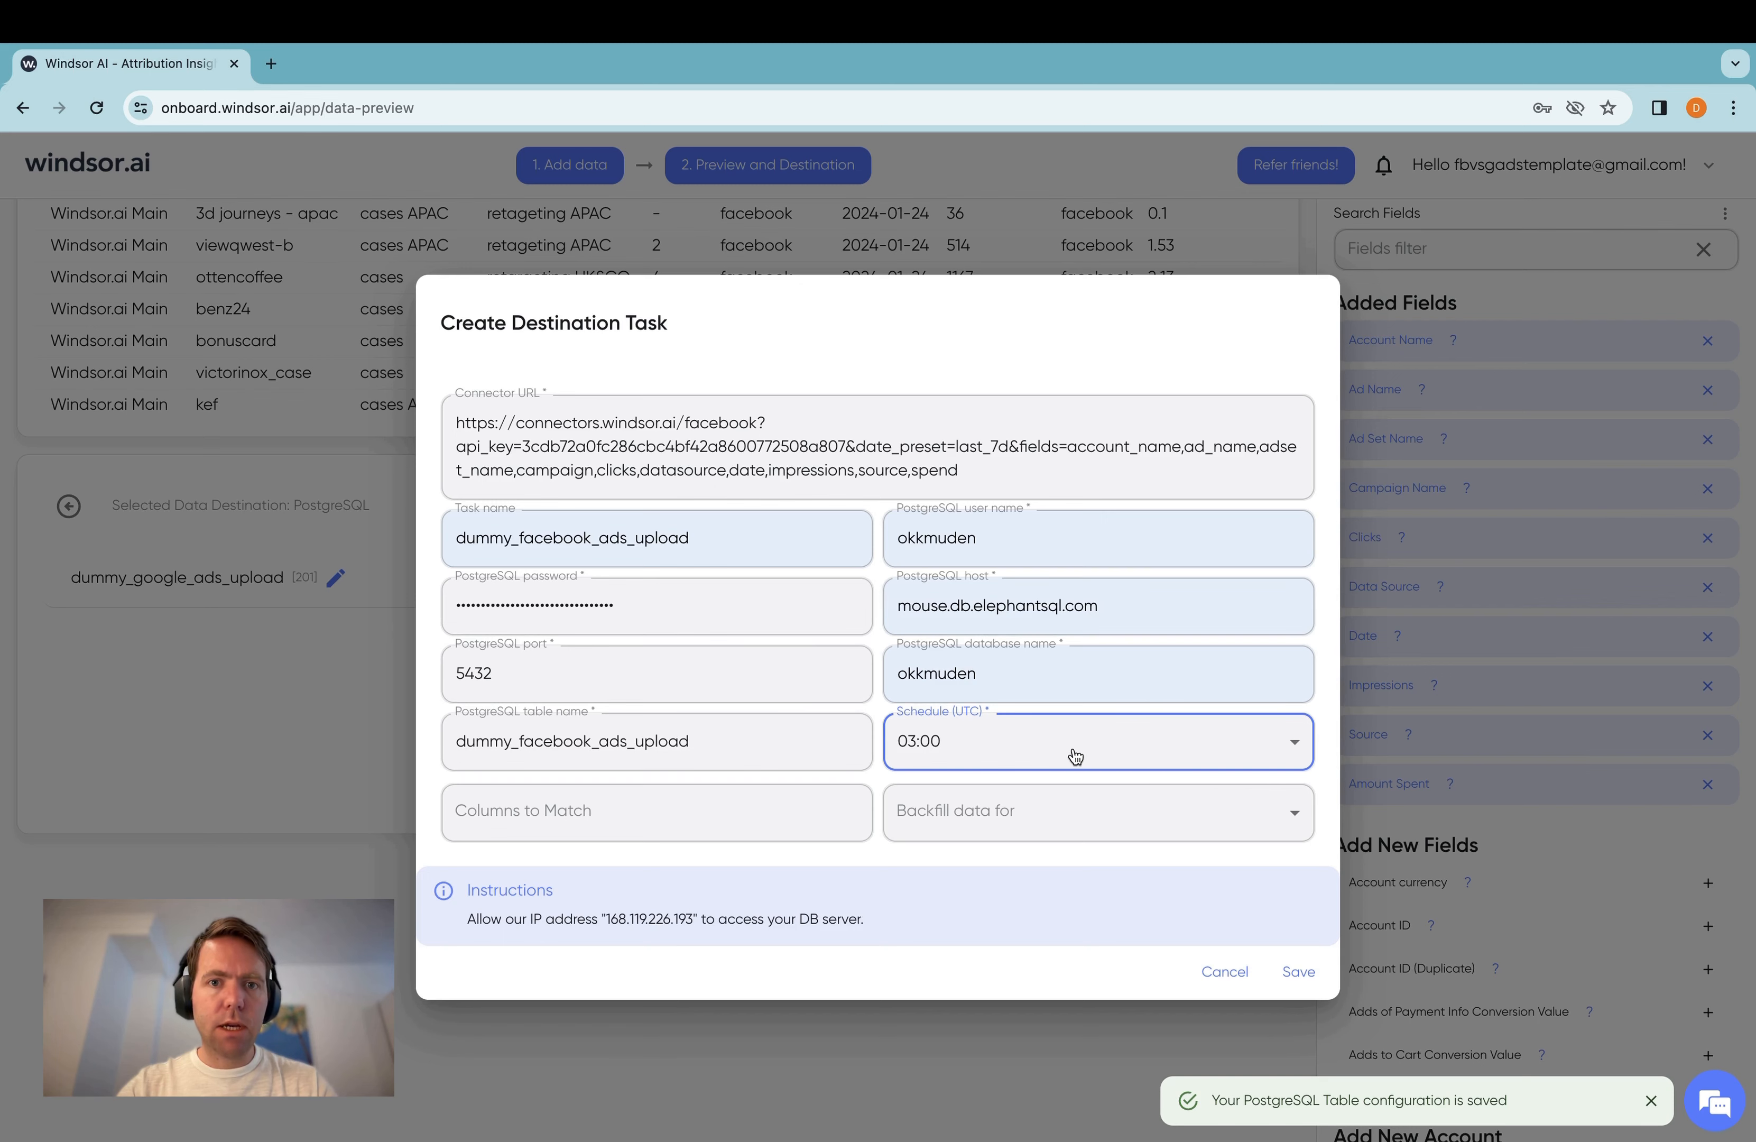
{"action": "left_click", "coordinate": [1297, 970]}
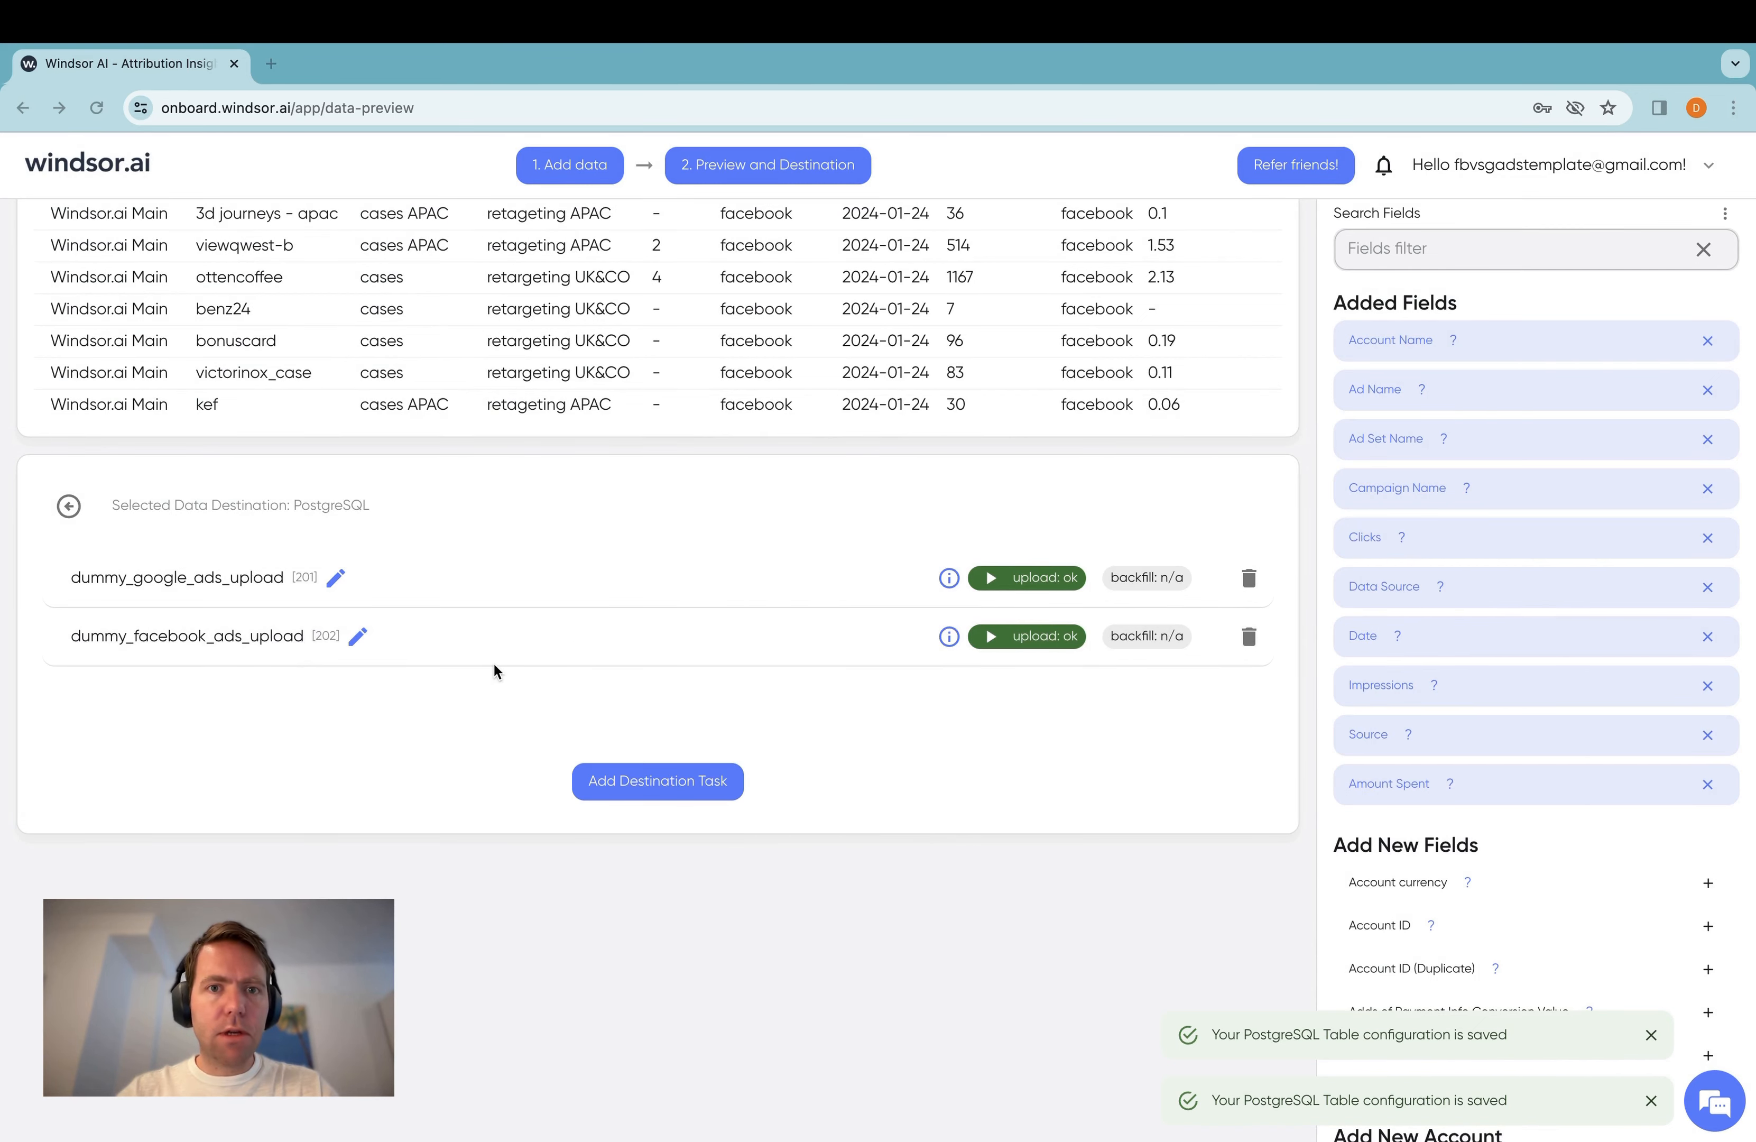
- Switch to Visual Studio Code and refresh the postgresql_demo connection in SQLTools
{"action": "key", "text": "ctrl+Left"}
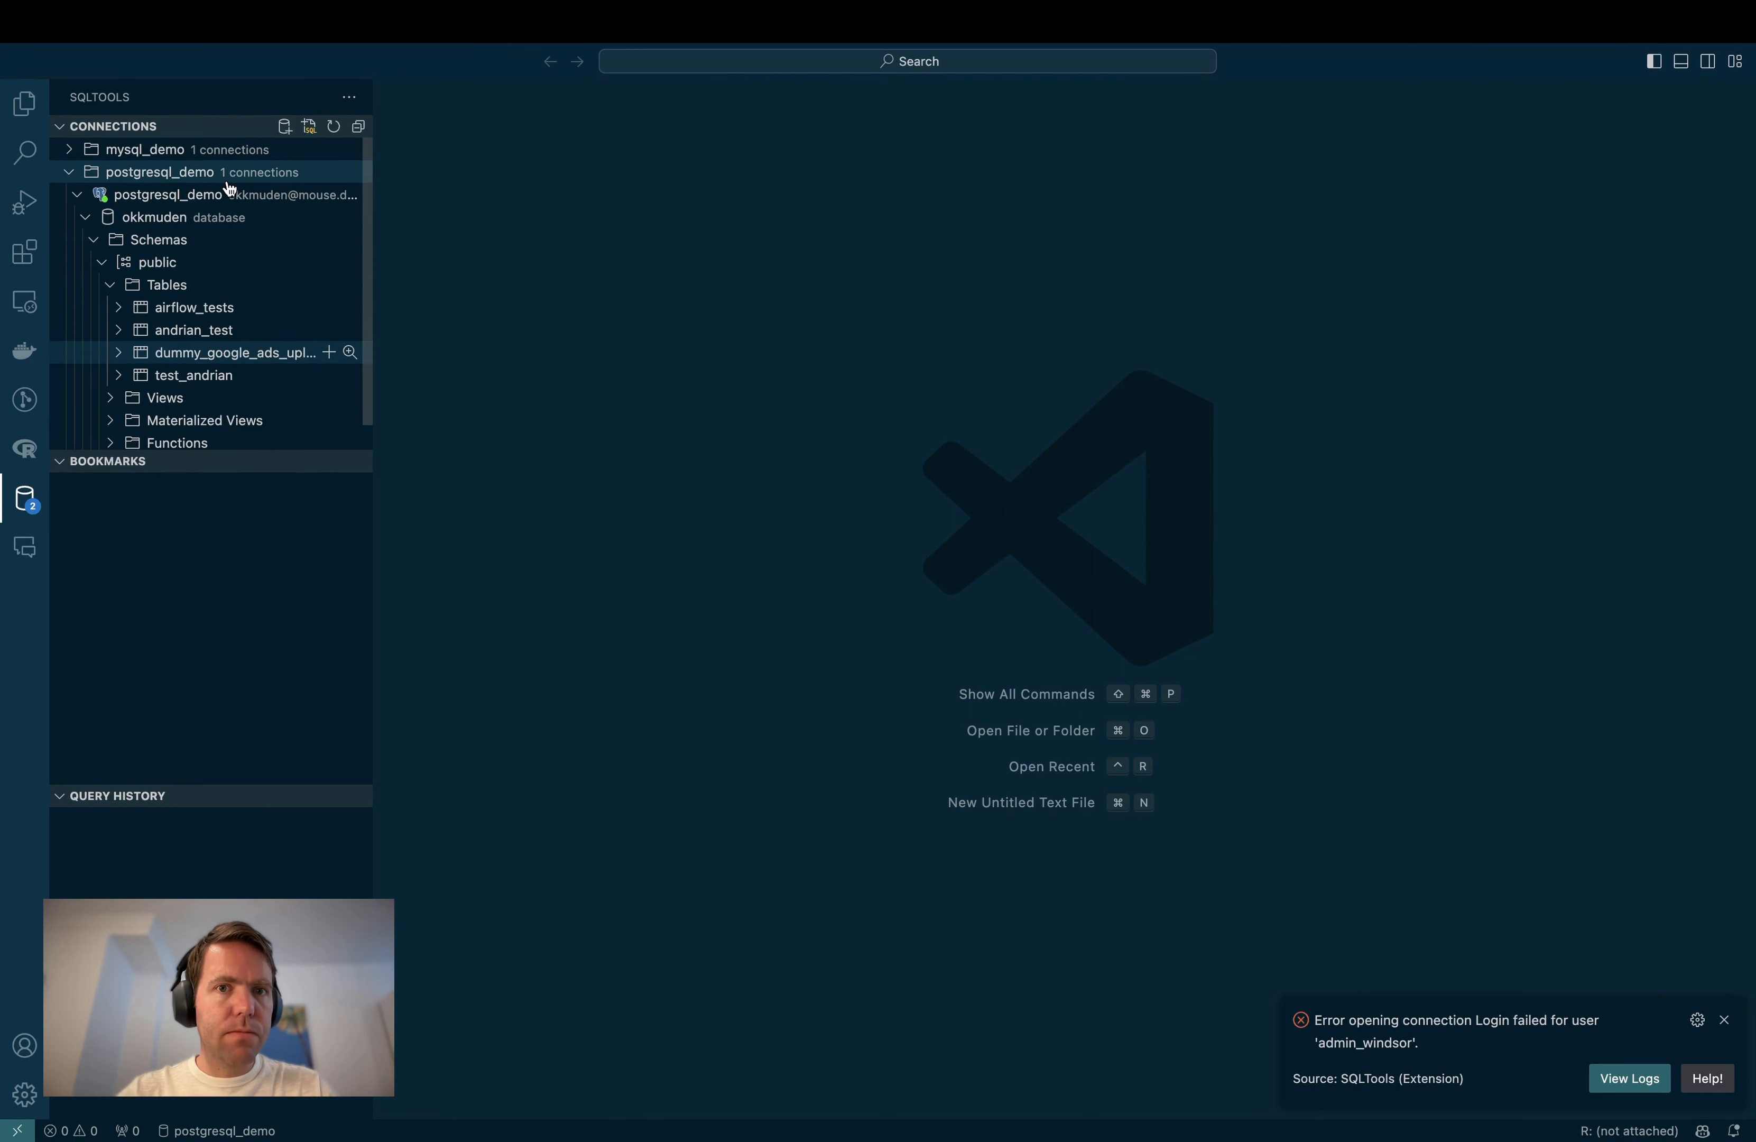
{"action": "right_click", "coordinate": [202, 195]}
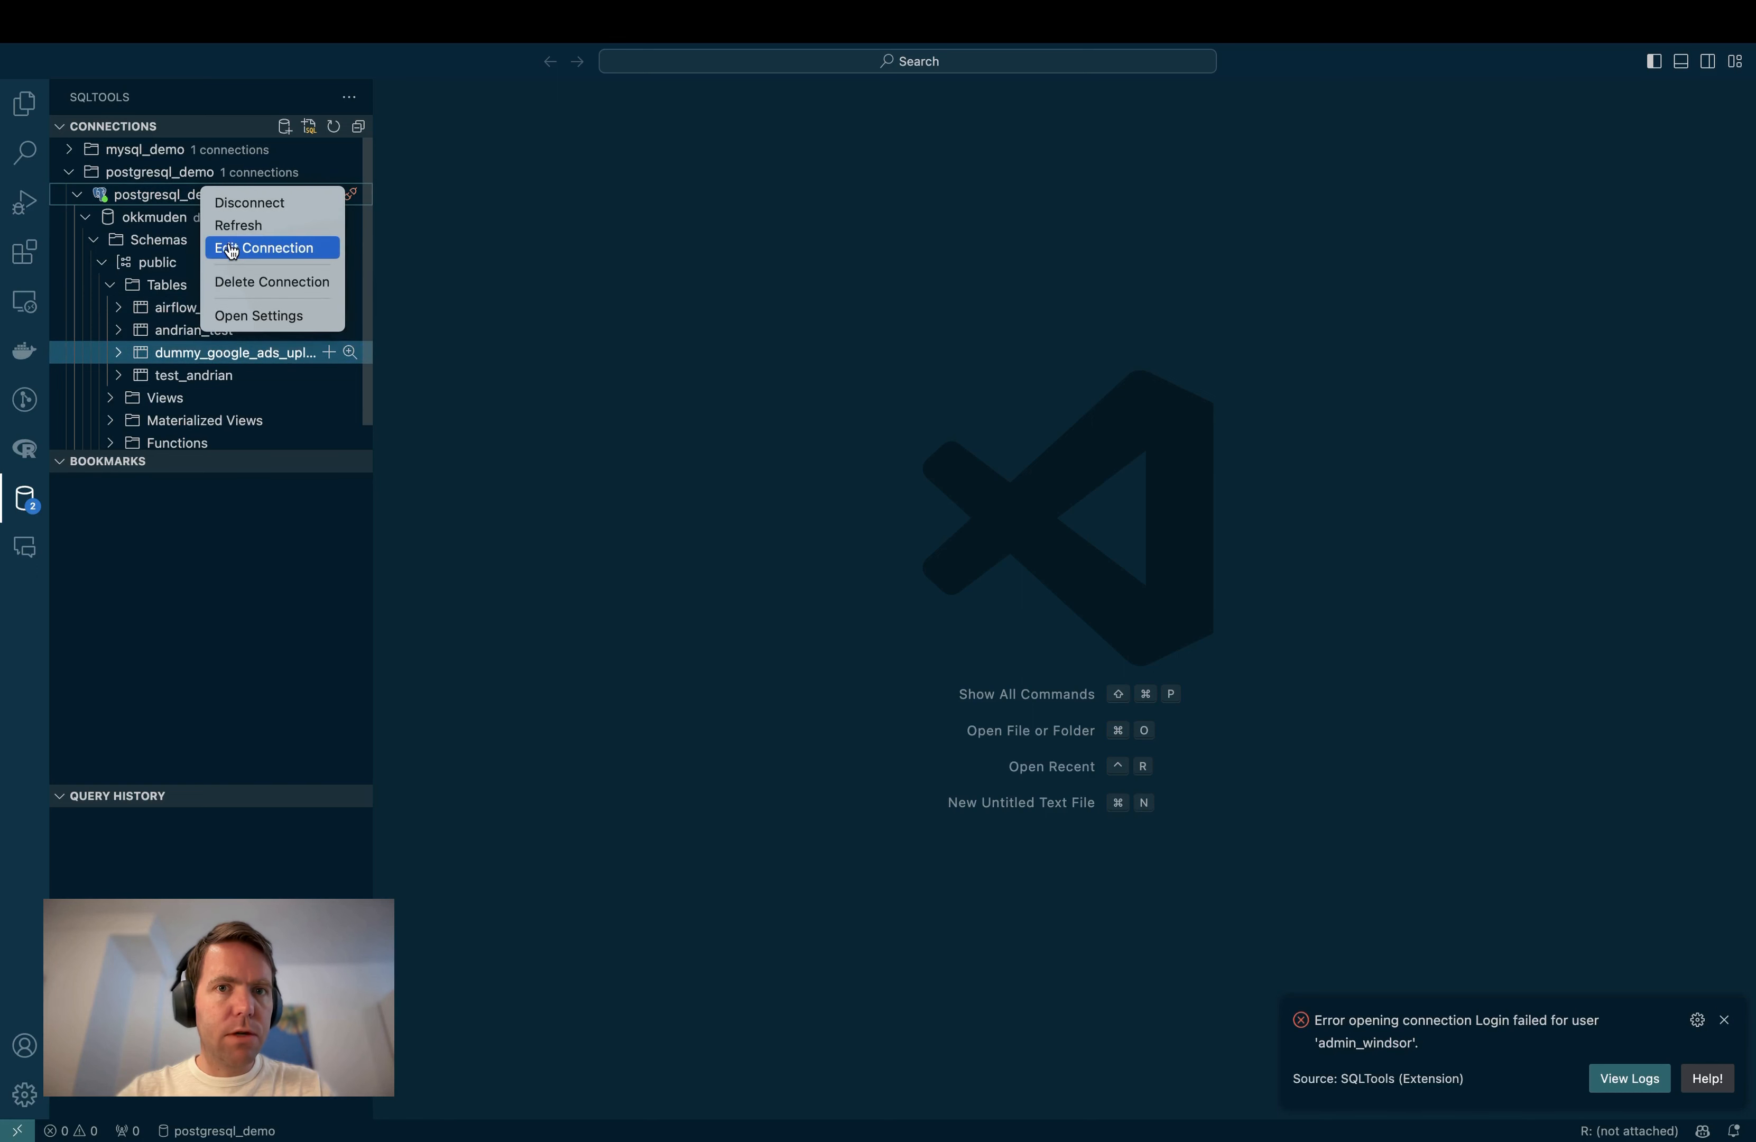
{"action": "left_click", "coordinate": [226, 224]}
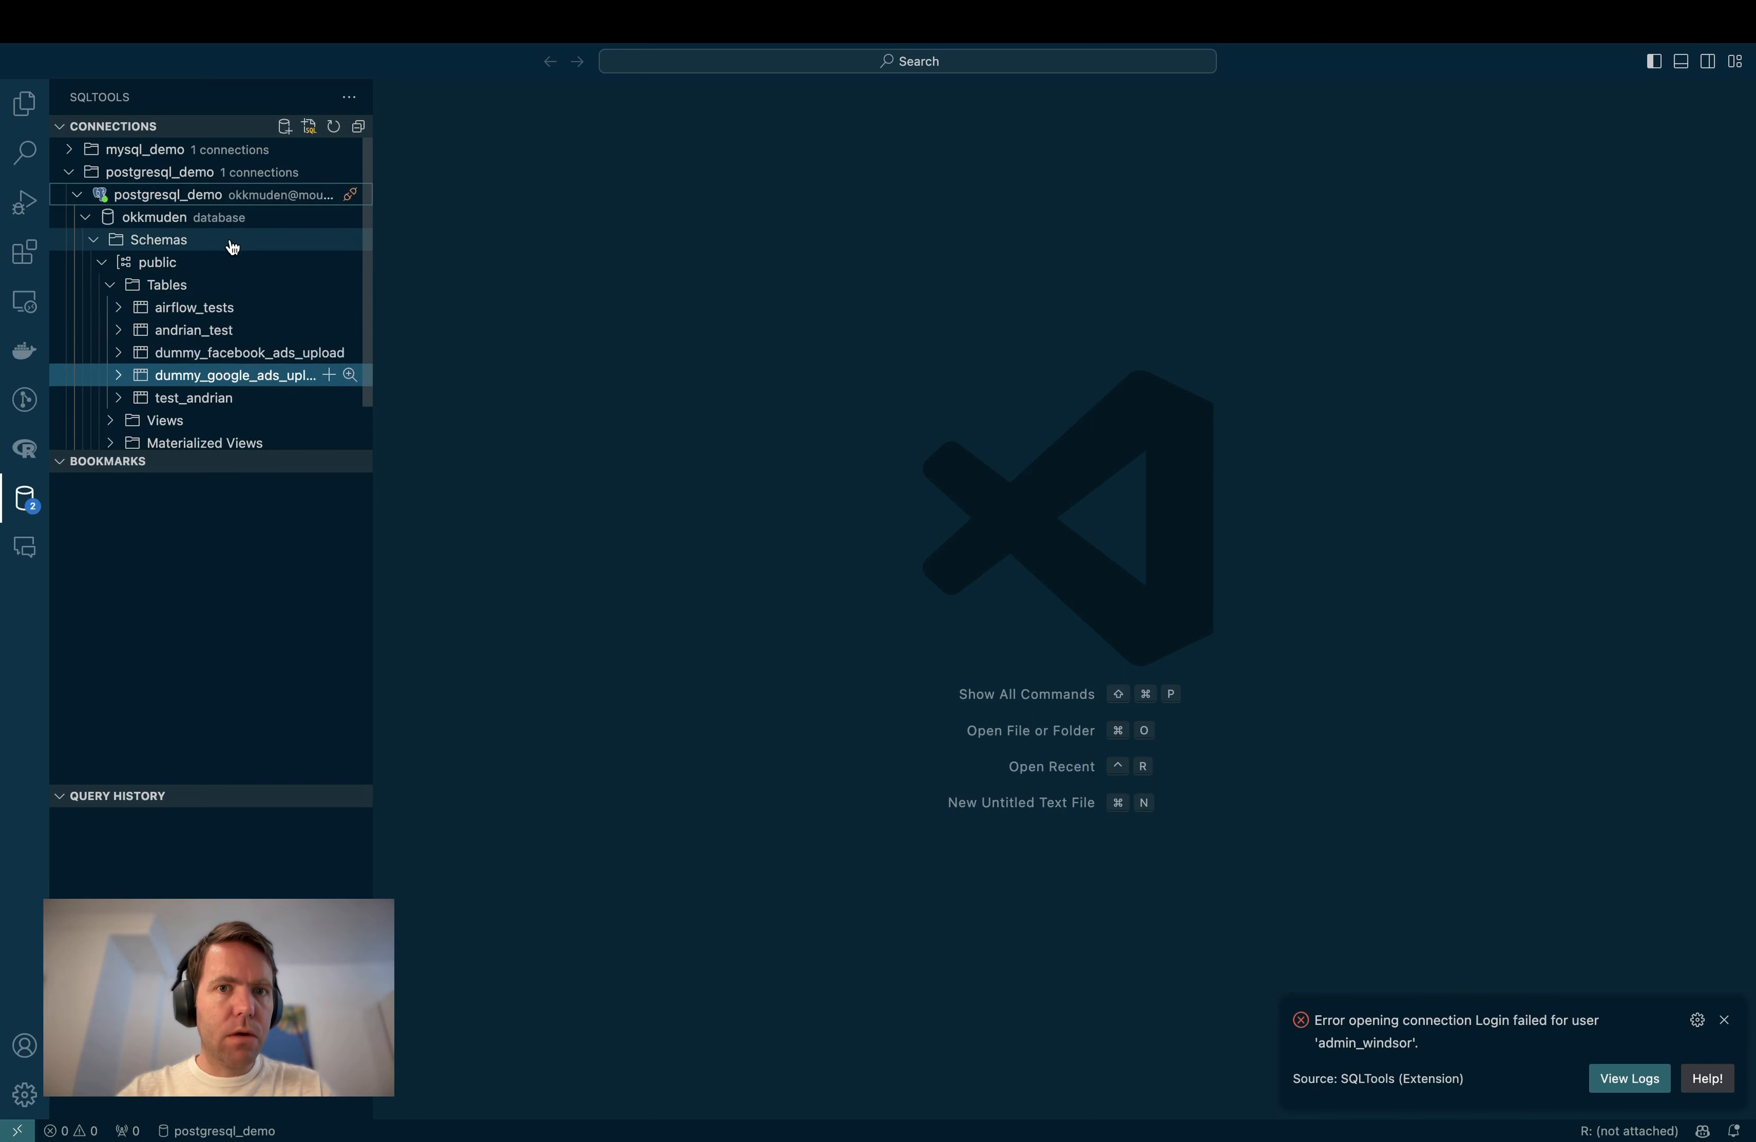
- Expand the dummy_facebook_ads_upload table and view its records, then return to the browser
{"action": "left_click", "coordinate": [219, 353]}
{"action": "right_click", "coordinate": [236, 359]}
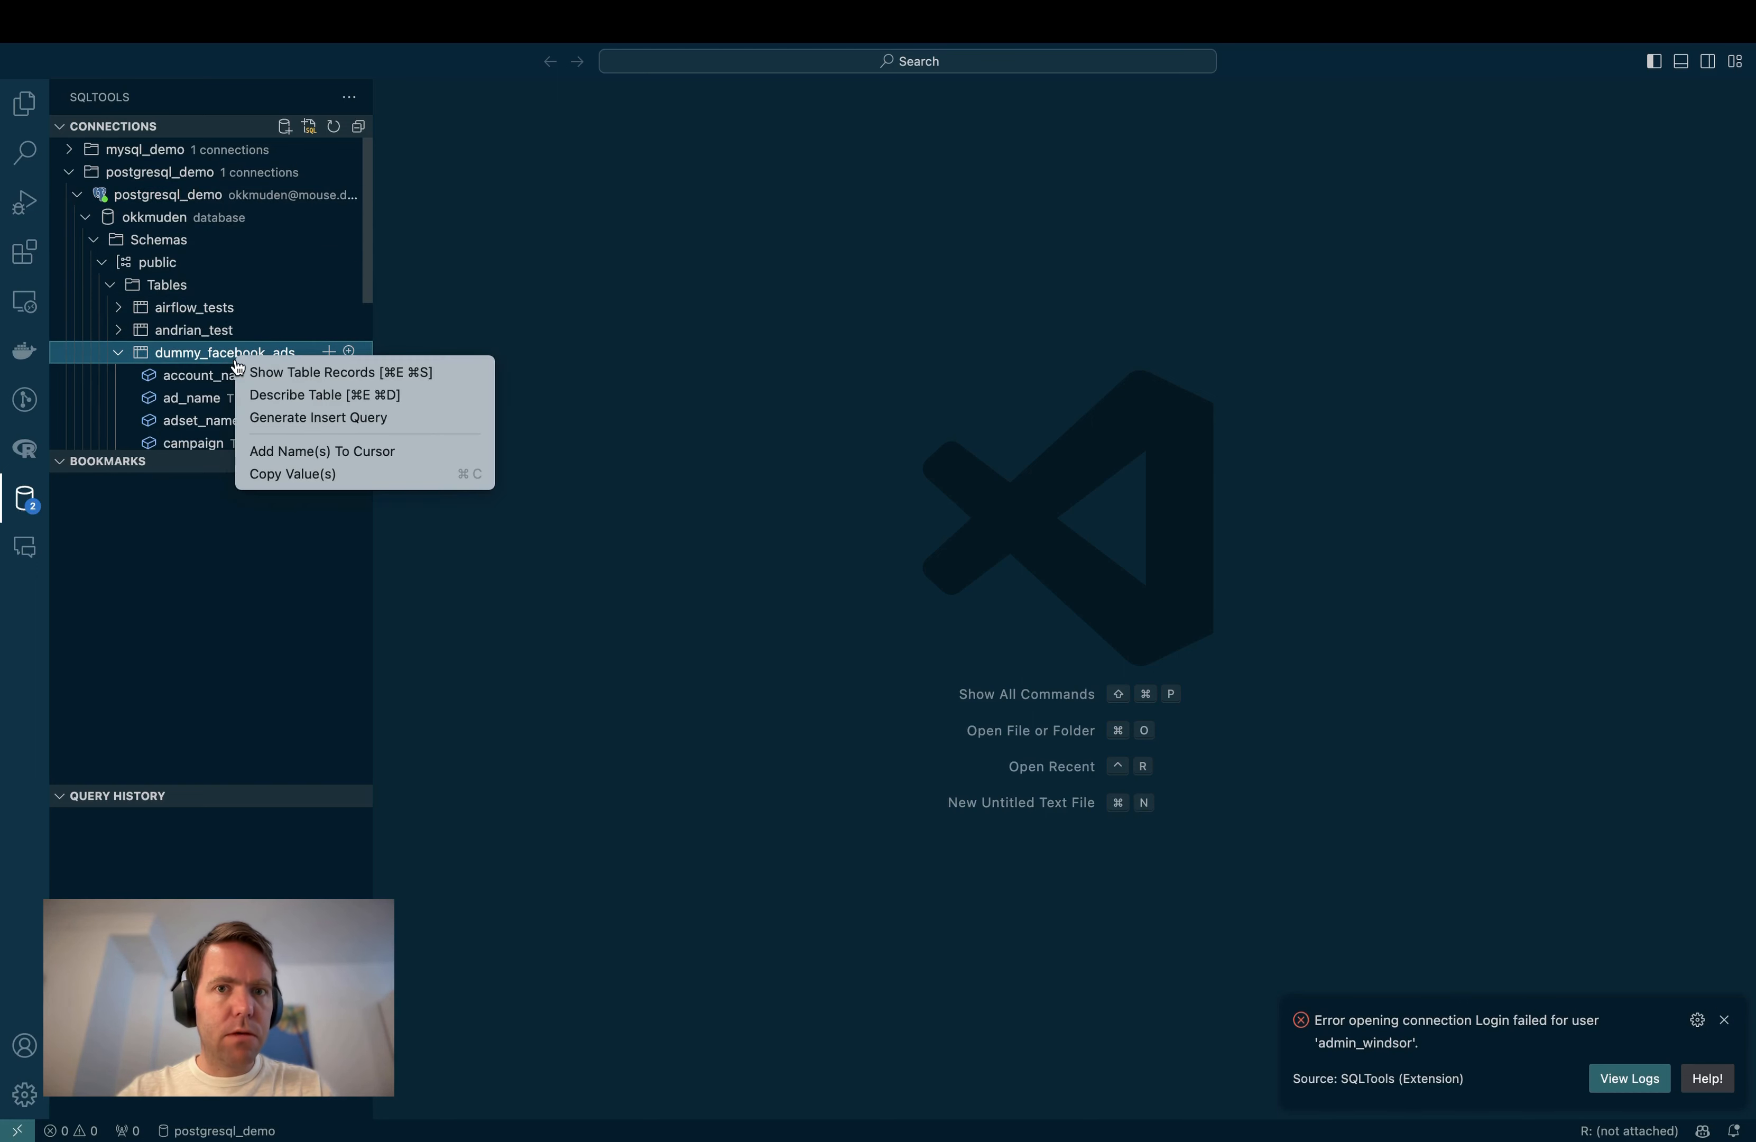
{"action": "left_click", "coordinate": [330, 374]}
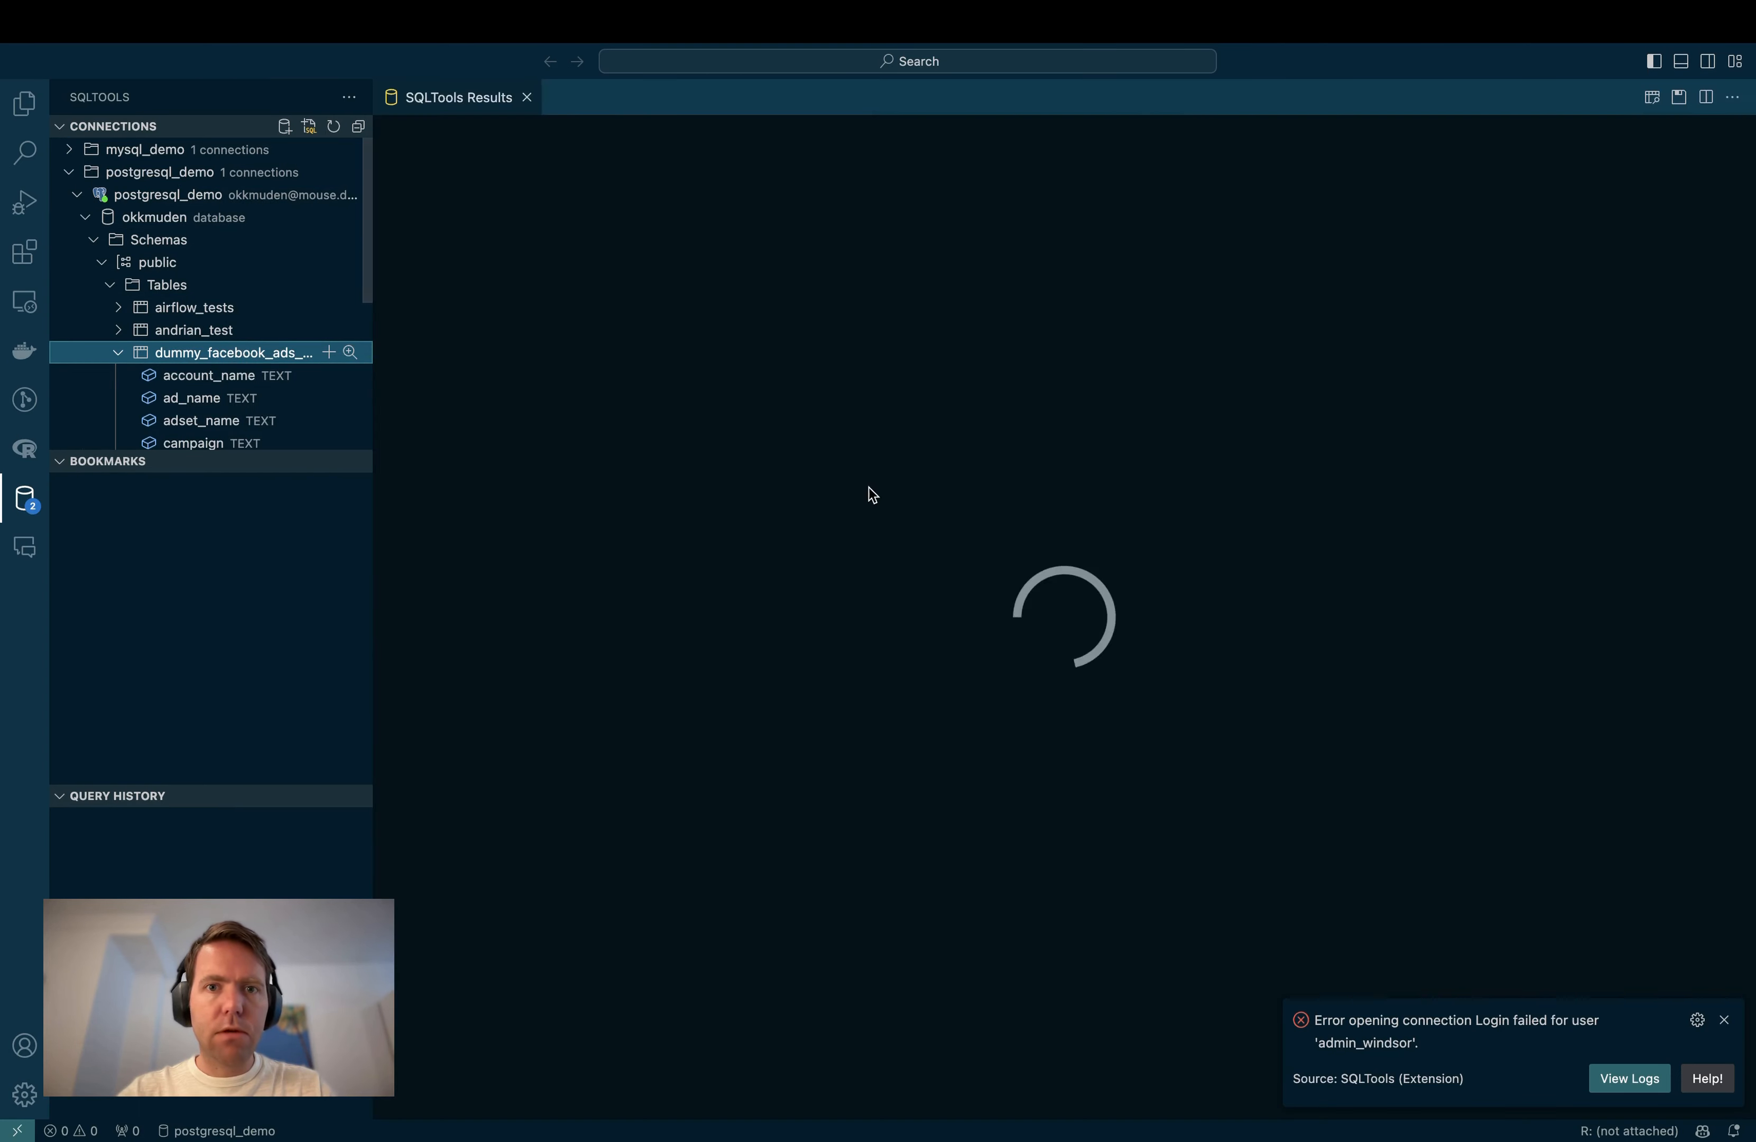
{"action": "key", "text": "ctrl+Right"}
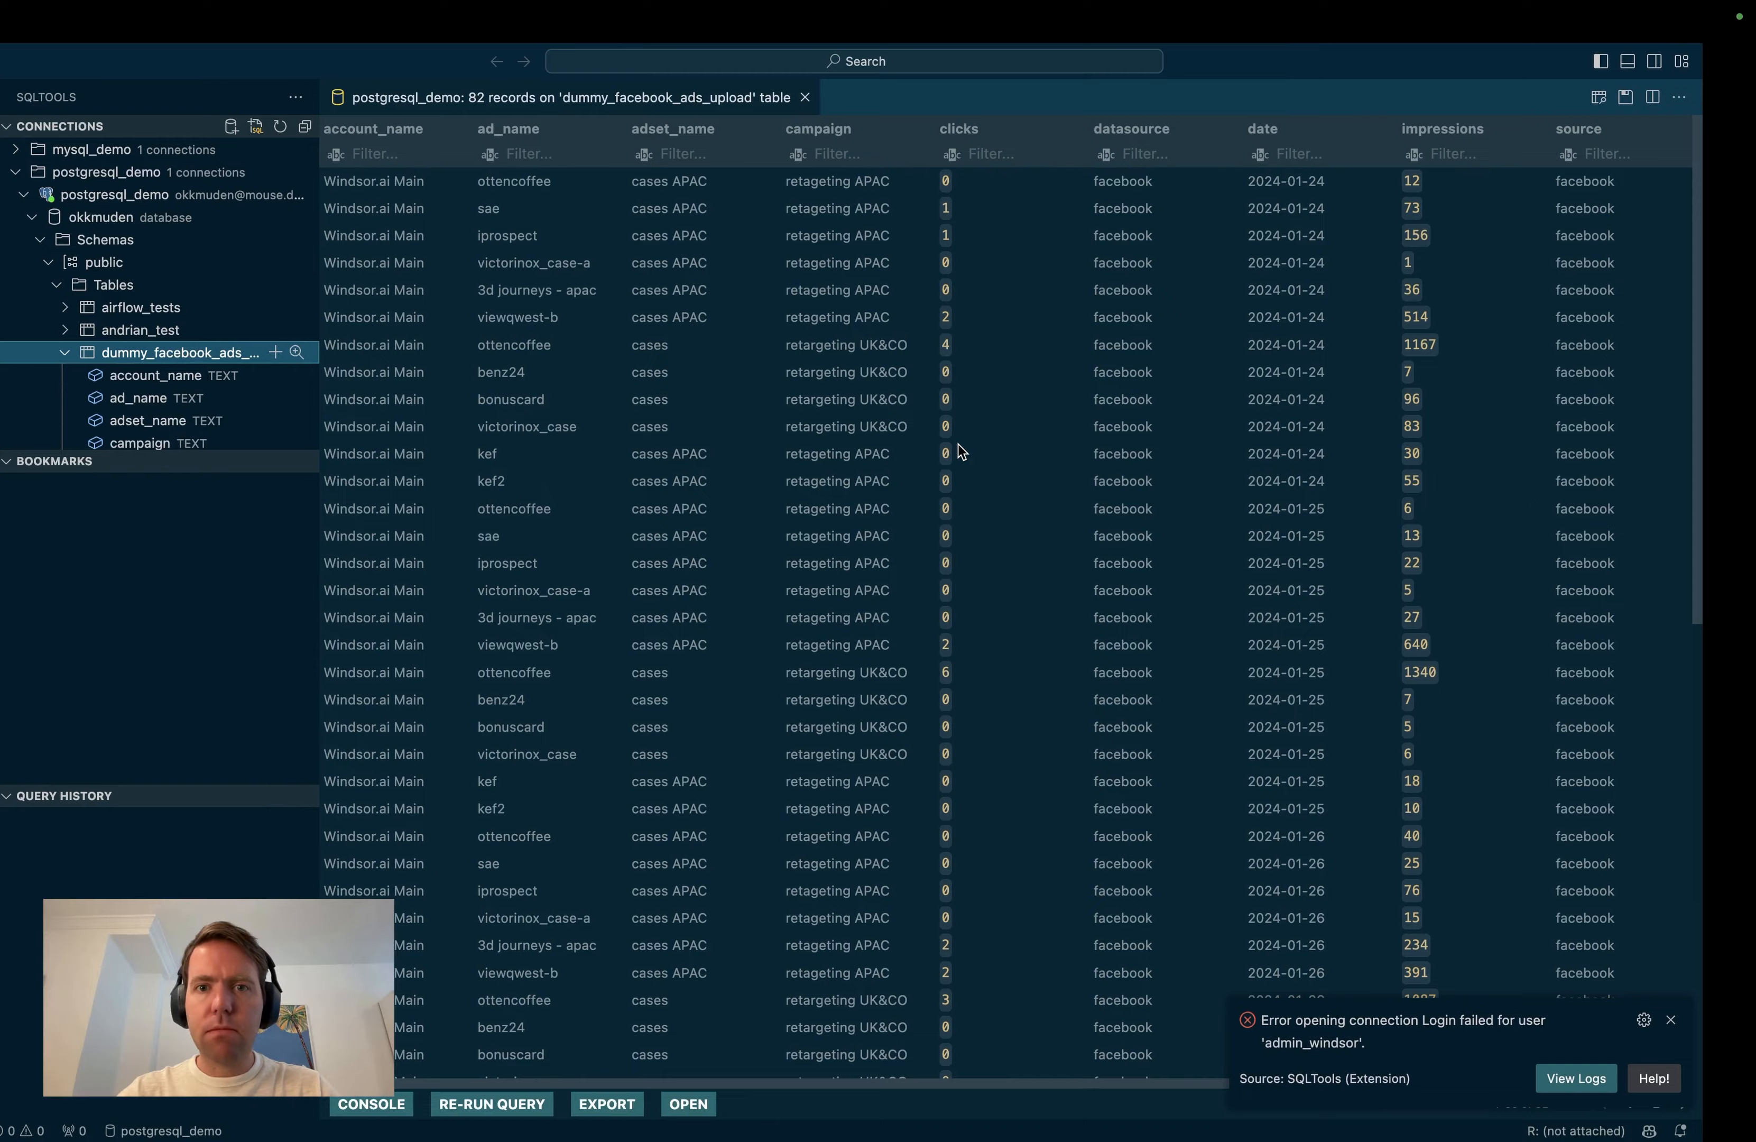